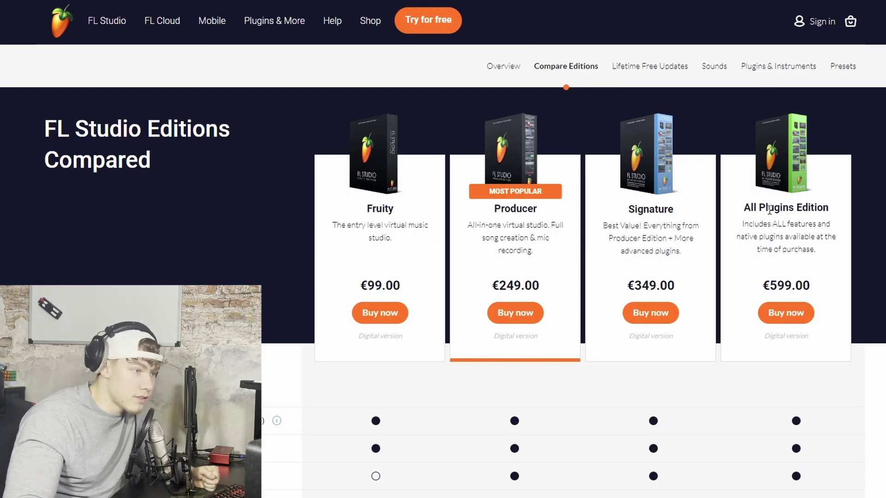
# Compare the features and prices of the Fruity, Producer, Signature and All Plugins editions of FL Studio.
pyautogui.moveTo(735, 209); pyautogui.dragTo(808, 209)
pyautogui.moveTo(603, 225)
pyautogui.mouseDown()
pyautogui.moveTo(583, 220)
pyautogui.moveTo(660, 226)
pyautogui.mouseUp()
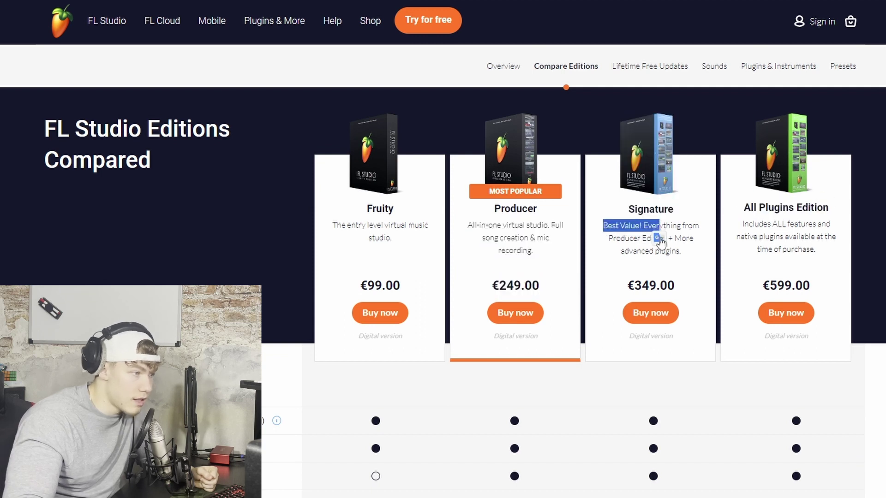
pyautogui.click(608, 161)
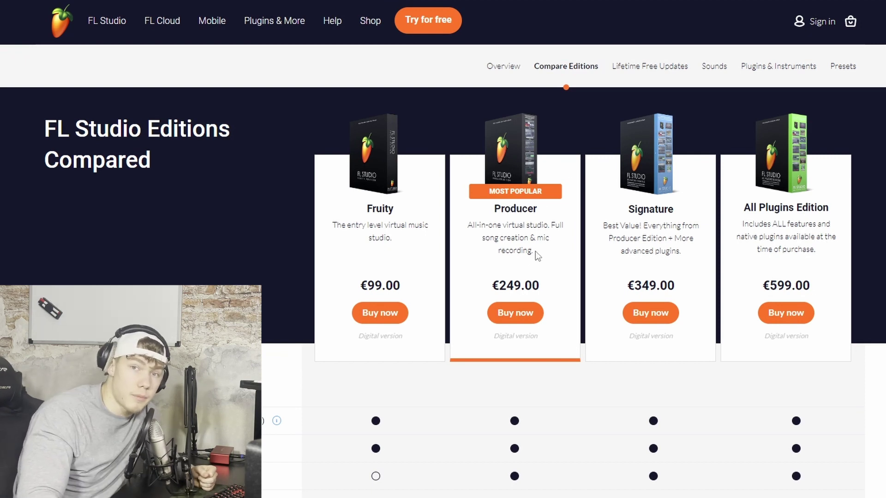
pyautogui.moveTo(542, 291); pyautogui.dragTo(549, 251)
pyautogui.click(553, 251)
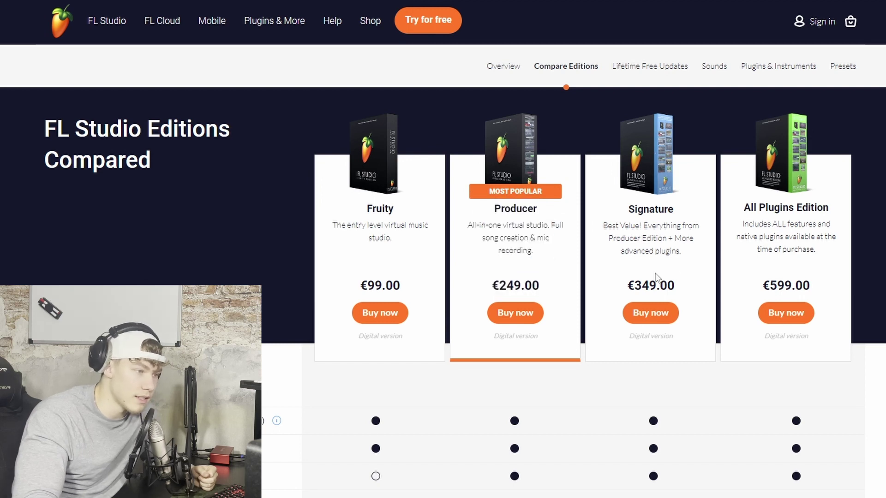
pyautogui.moveTo(639, 289); pyautogui.dragTo(679, 286)
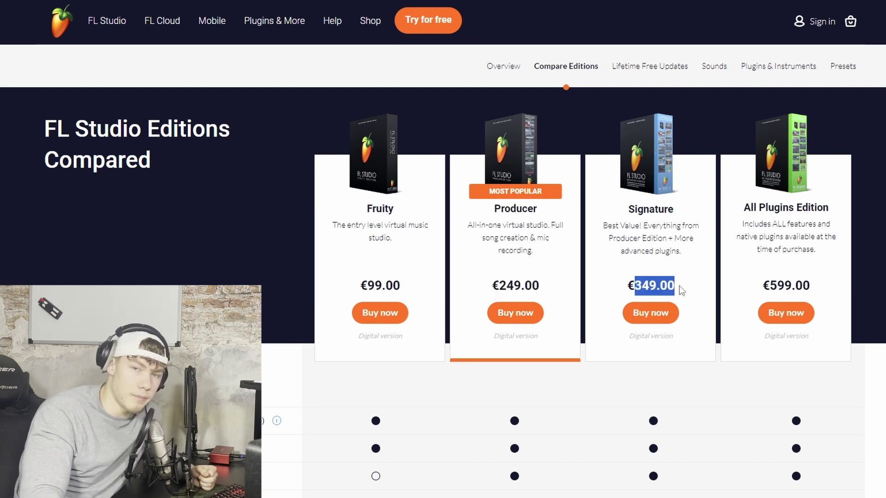
pyautogui.moveTo(737, 224); pyautogui.dragTo(834, 213)
pyautogui.click(834, 211)
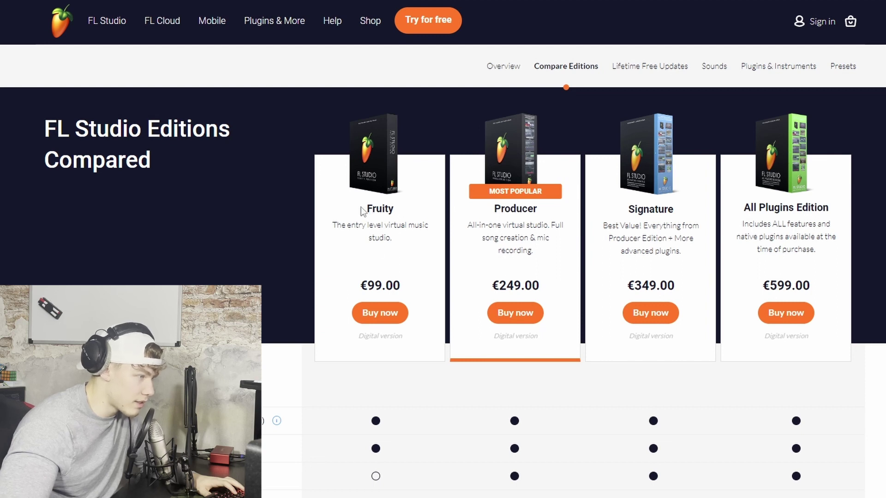
pyautogui.scroll(-1, 363, 203)
pyautogui.scroll(1, 367, 184)
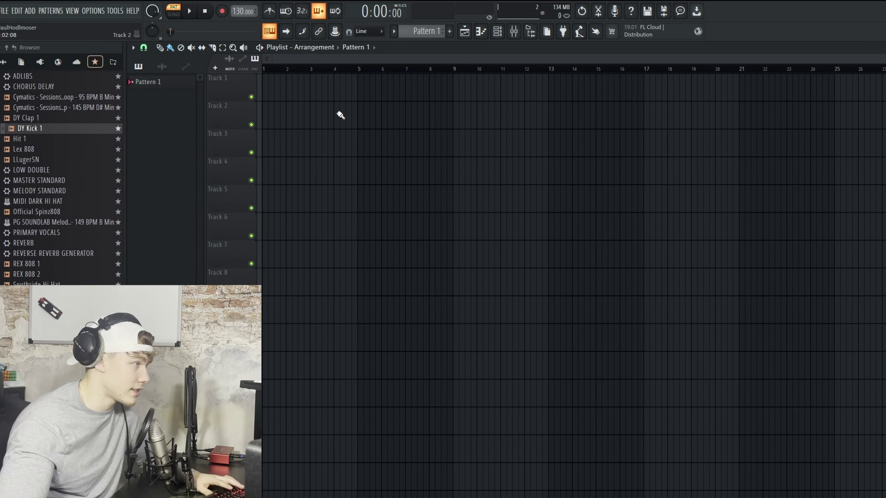
# Start a new FL Studio project from the minimal Basic 808 template.
pyautogui.click(4, 11)
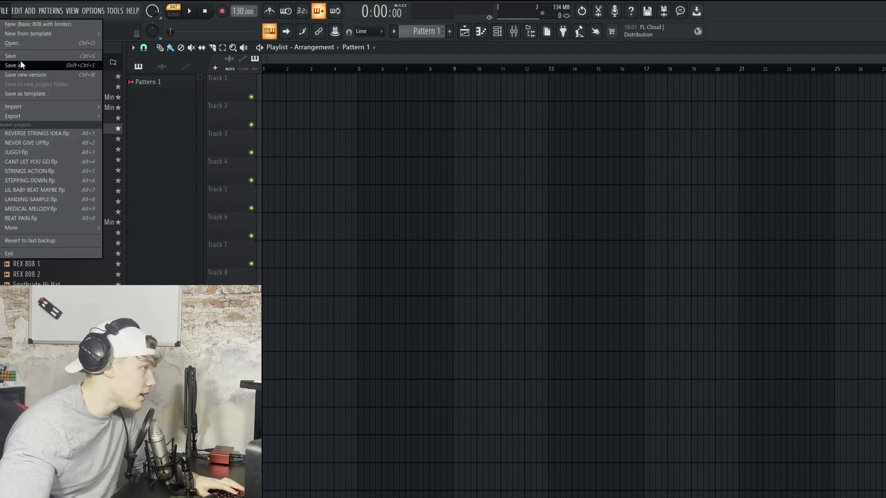
pyautogui.moveTo(24, 33)
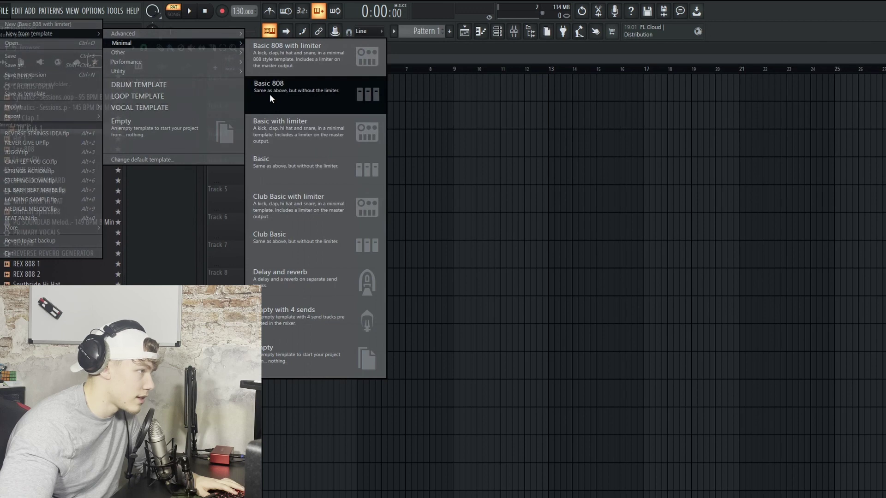
pyautogui.click(321, 93)
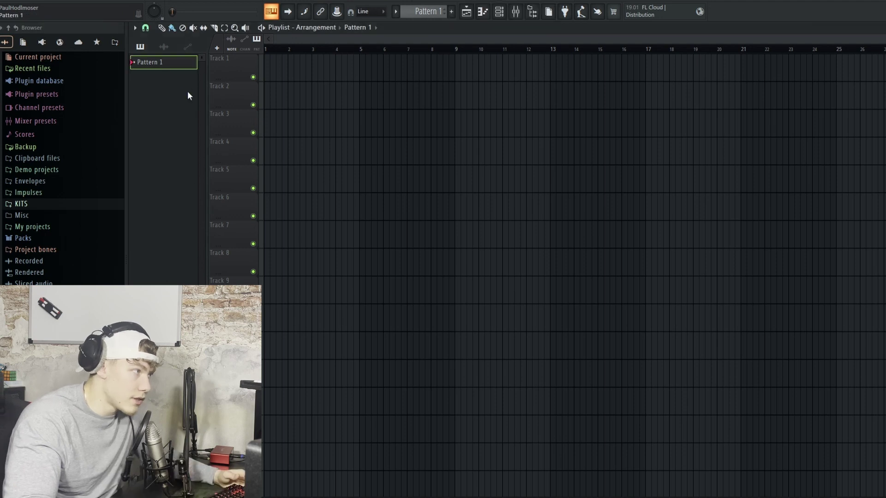
# Show the channel rack of Pattern 1 and look through the instruments that can be added as channels.
pyautogui.doubleClick(151, 65)
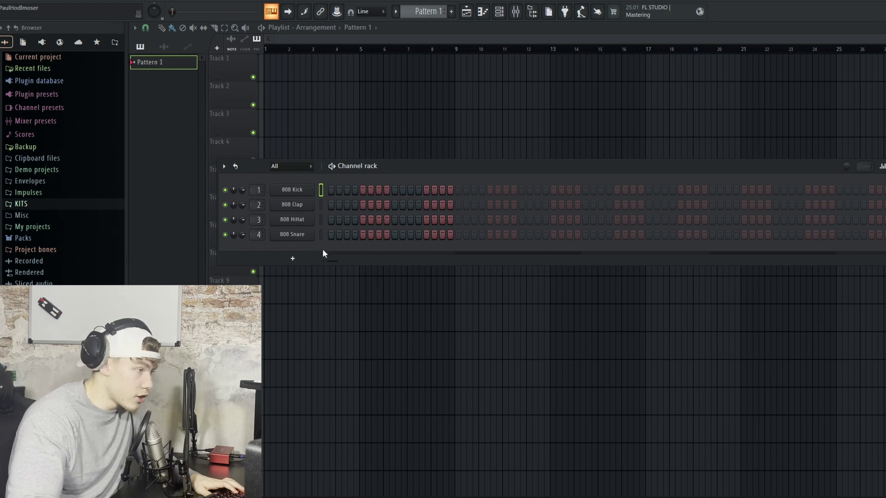
pyautogui.click(299, 262)
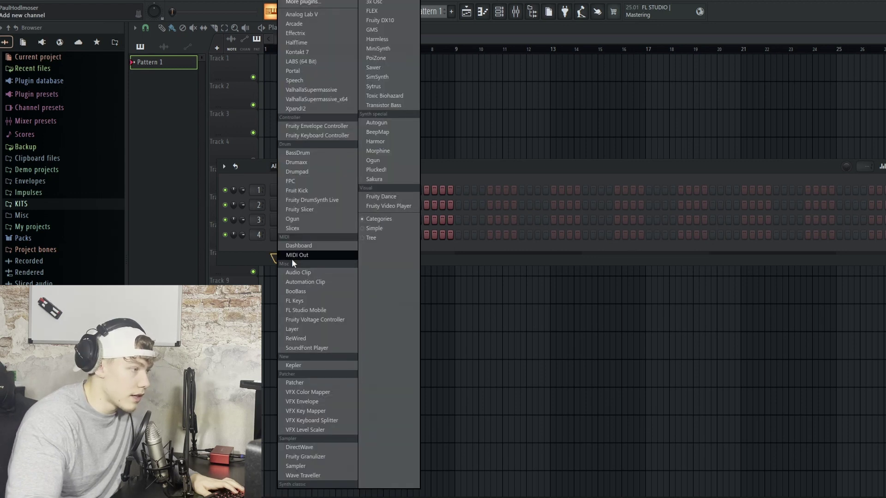
pyautogui.click(262, 255)
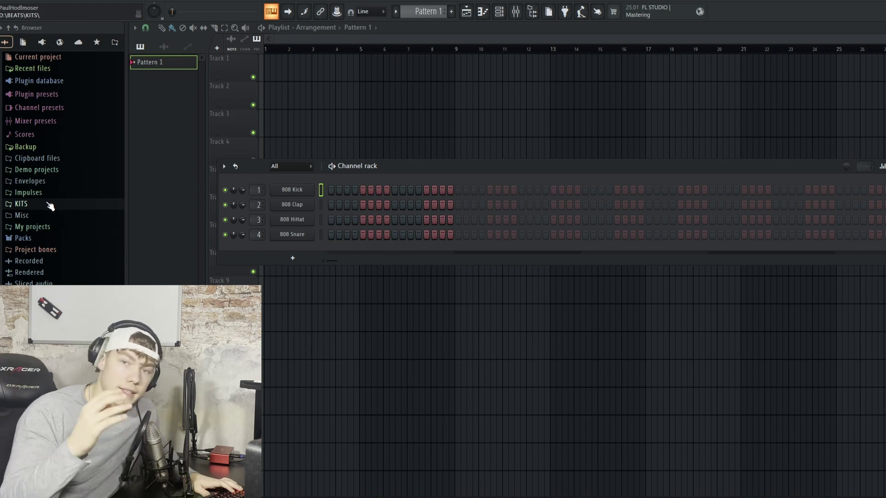
# Add the favourite samples DY Clap 1, Hit 1 and DY Kick 1 as new channels in the channel rack.
pyautogui.click(97, 42)
pyautogui.click(20, 78)
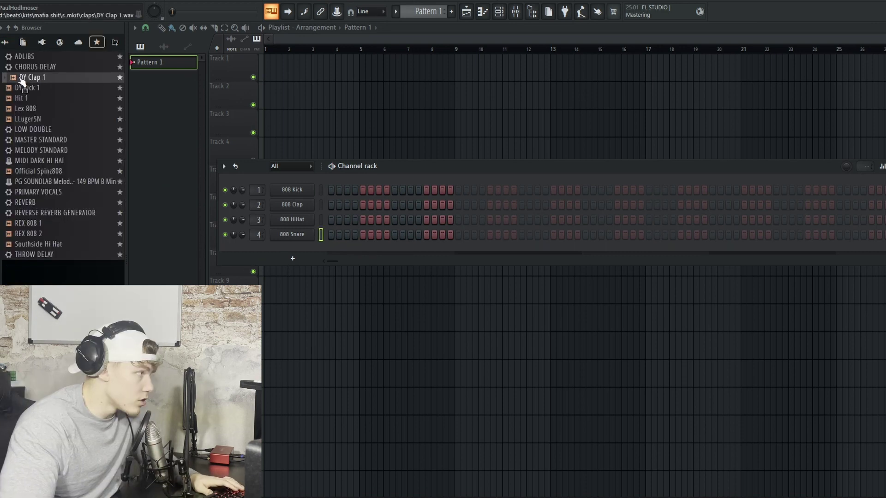
pyautogui.moveTo(25, 82); pyautogui.dragTo(293, 252)
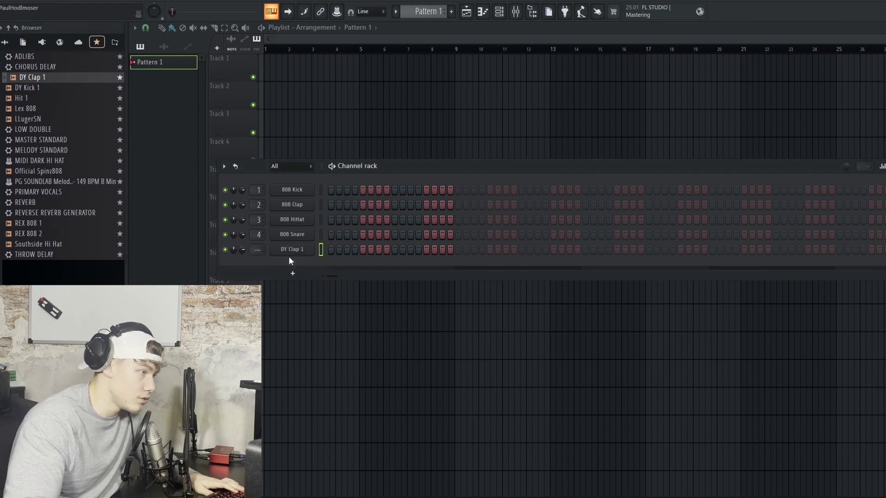
pyautogui.moveTo(23, 98); pyautogui.dragTo(302, 271)
pyautogui.moveTo(32, 87); pyautogui.dragTo(302, 280)
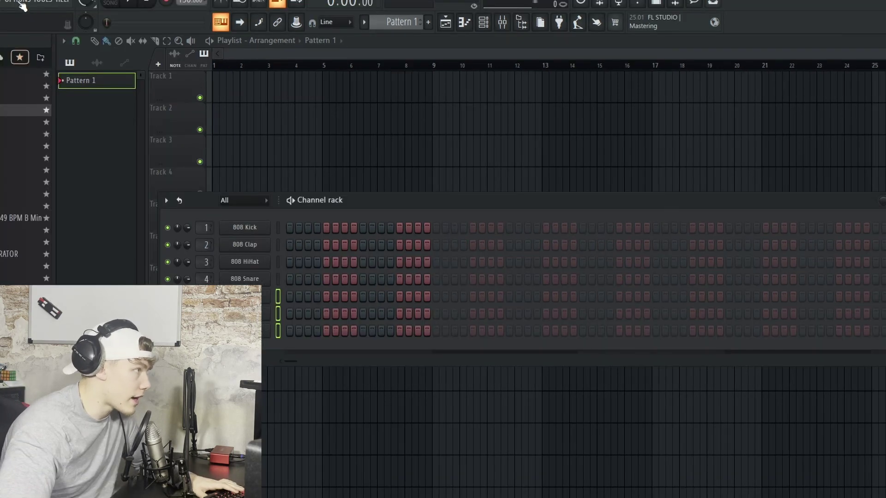
# Examine the browser's extra search folders in the file settings and how a sample folder is chosen for them.
pyautogui.click(21, 2)
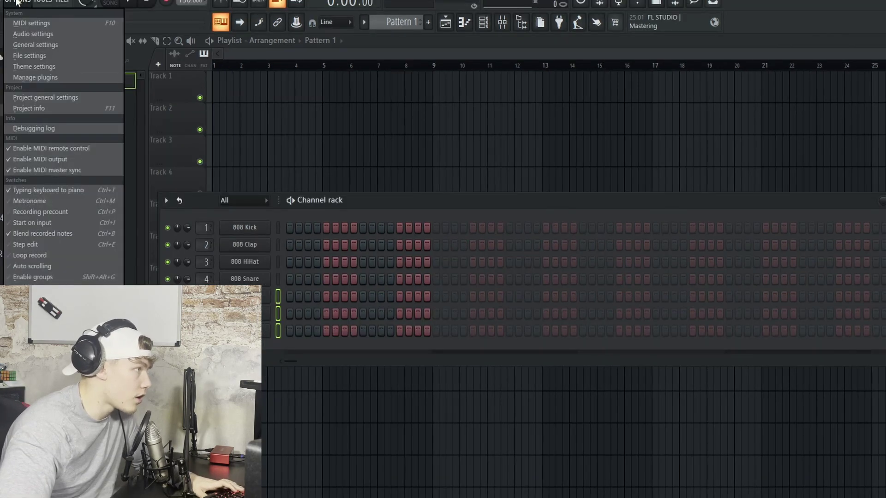
pyautogui.click(21, 58)
pyautogui.click(291, 236)
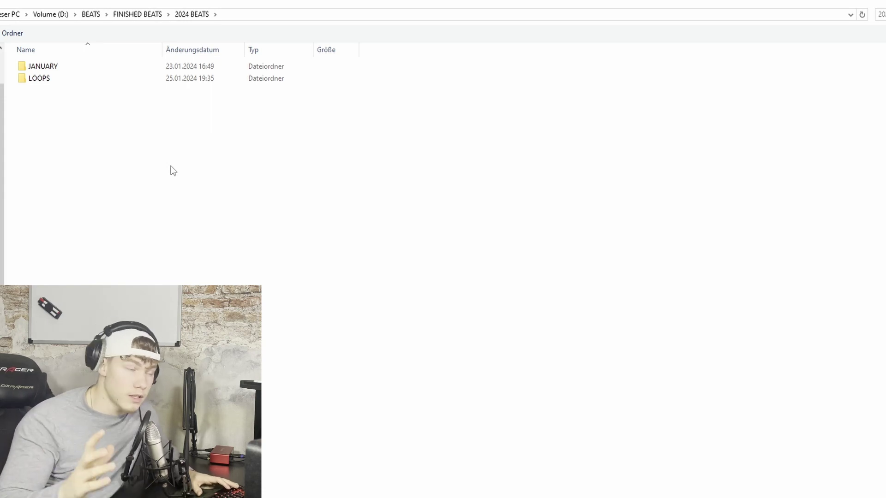
pyautogui.click(48, 80)
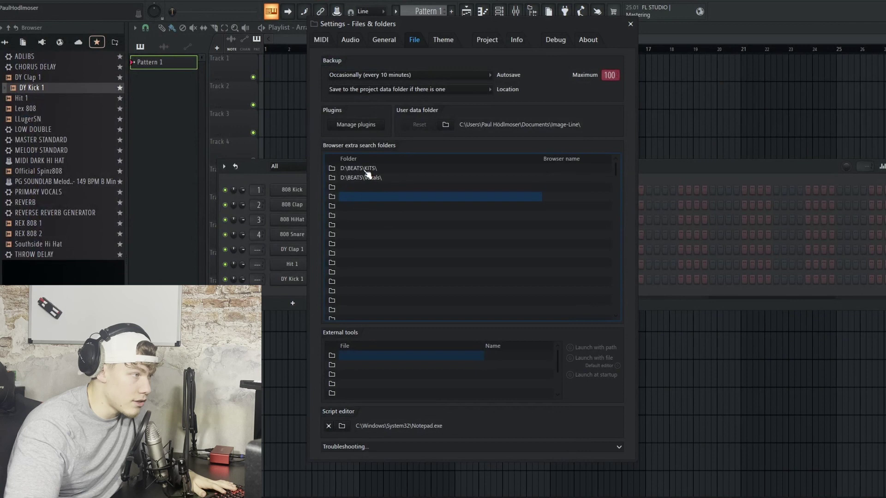
pyautogui.click(367, 172)
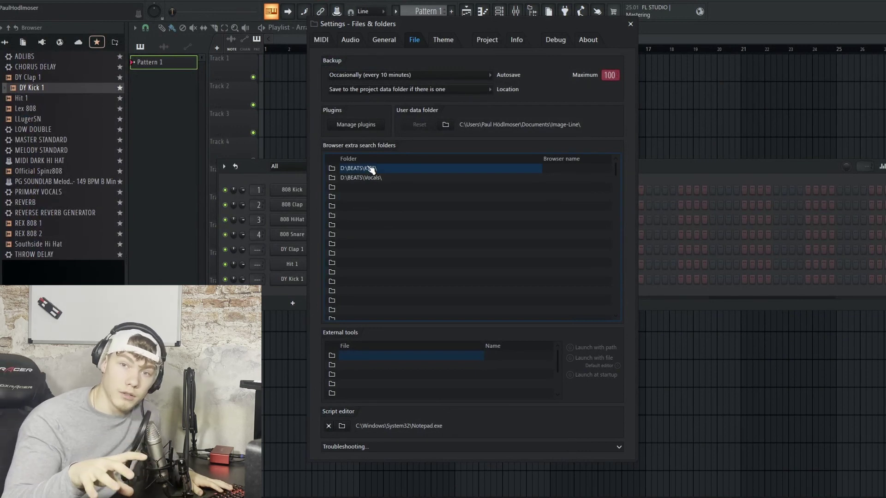
pyautogui.press('Escape')
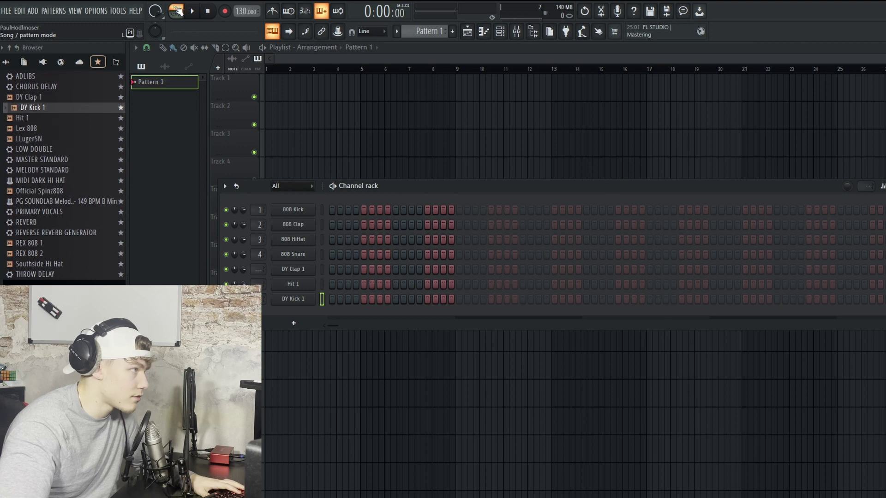
# Play the empty playlist in song mode with the channel rack hidden, and return to pattern mode with the rack shown.
pyautogui.click(180, 16)
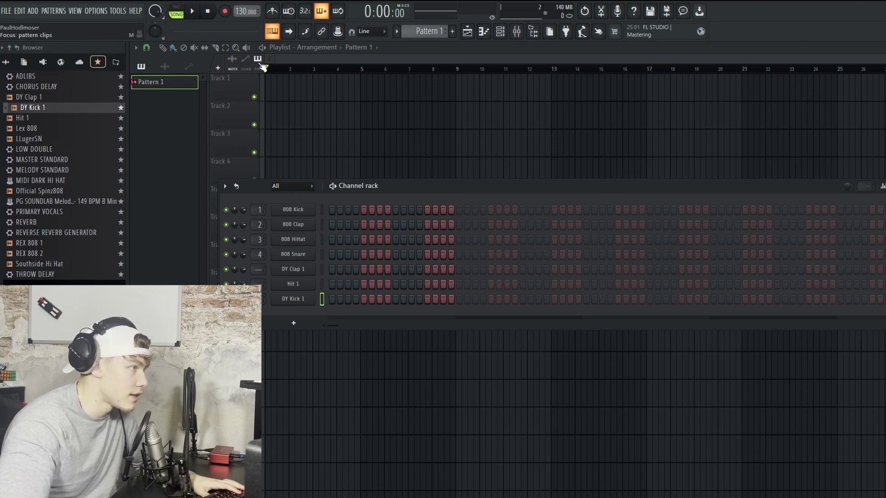
pyautogui.press('F6')
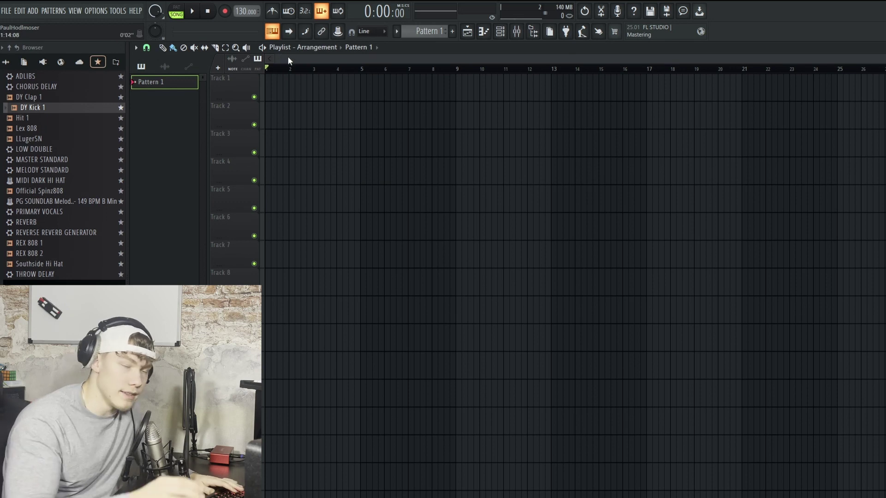
pyautogui.press('space')
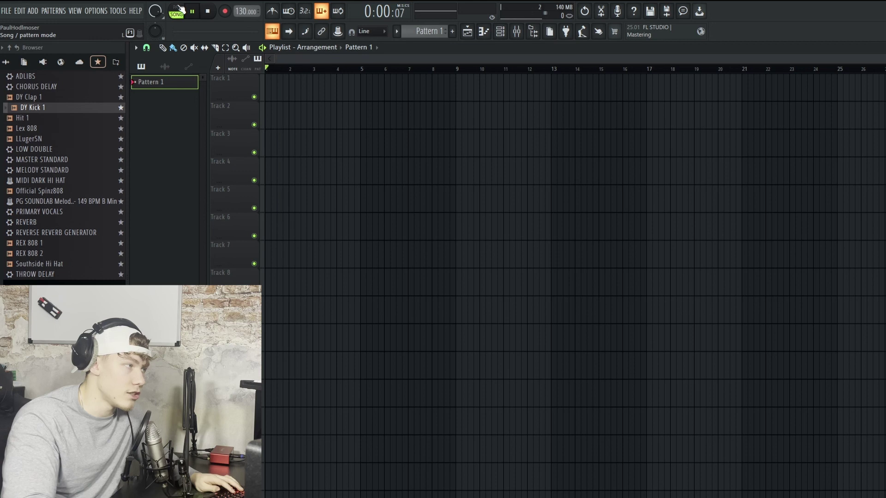
pyautogui.click(177, 12)
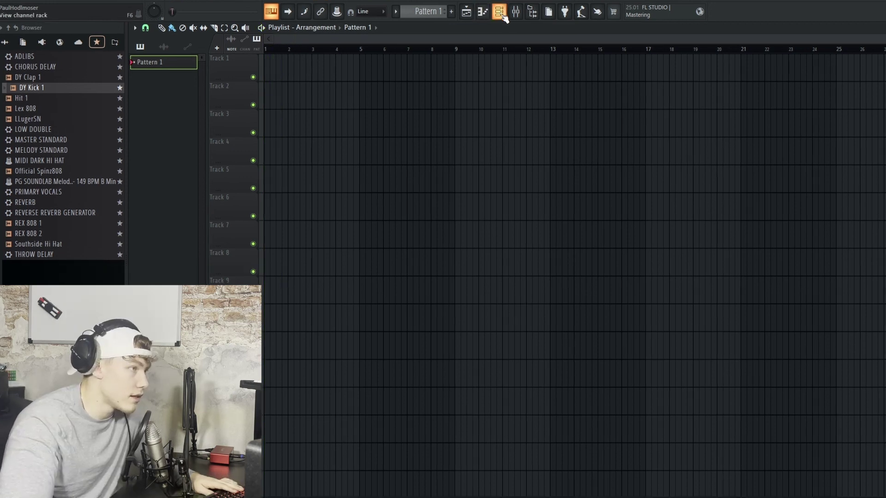
pyautogui.click(162, 65)
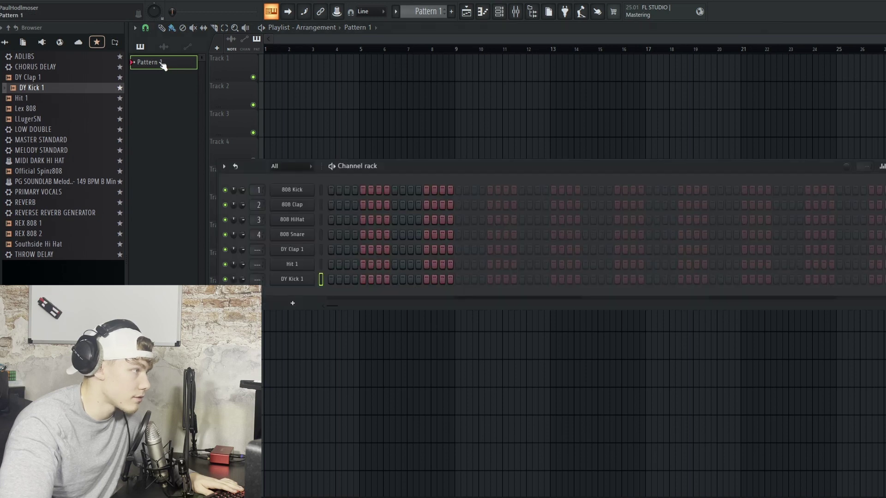
# Program the DY Kick 1 channel with hits on steps 1, 11, 13, 21 and 27 while the pattern plays.
pyautogui.click(331, 279)
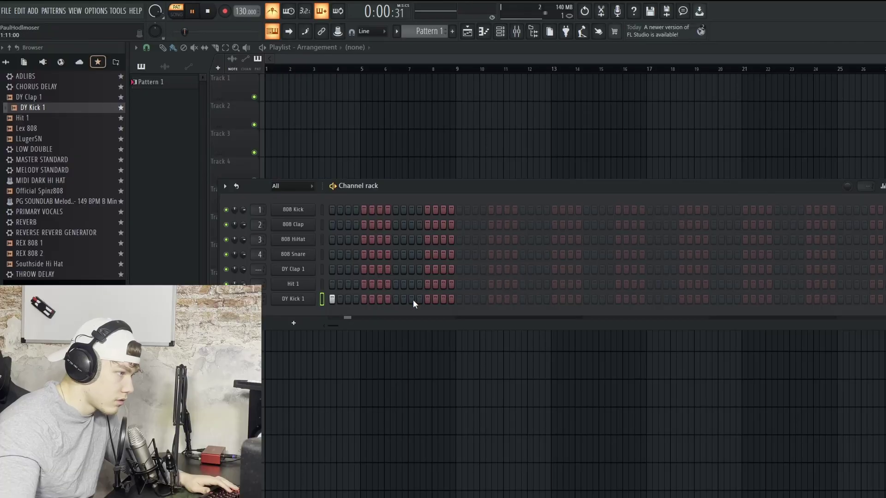
pyautogui.click(410, 299)
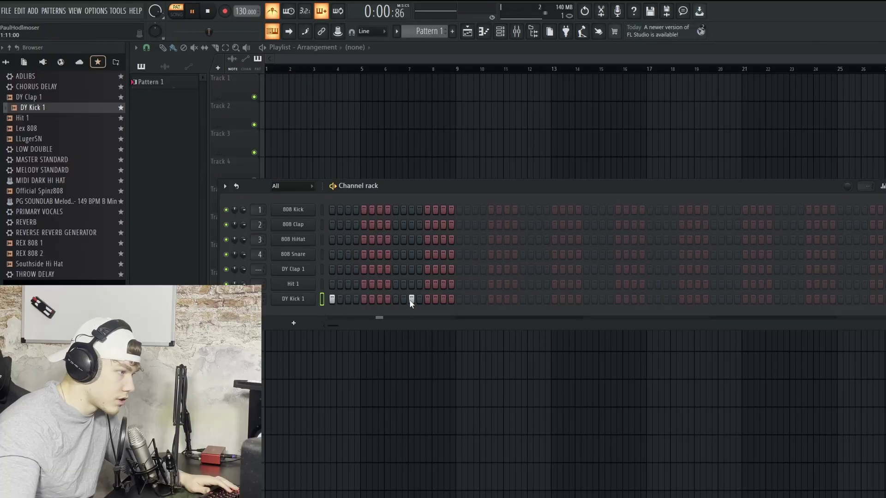
pyautogui.click(554, 299)
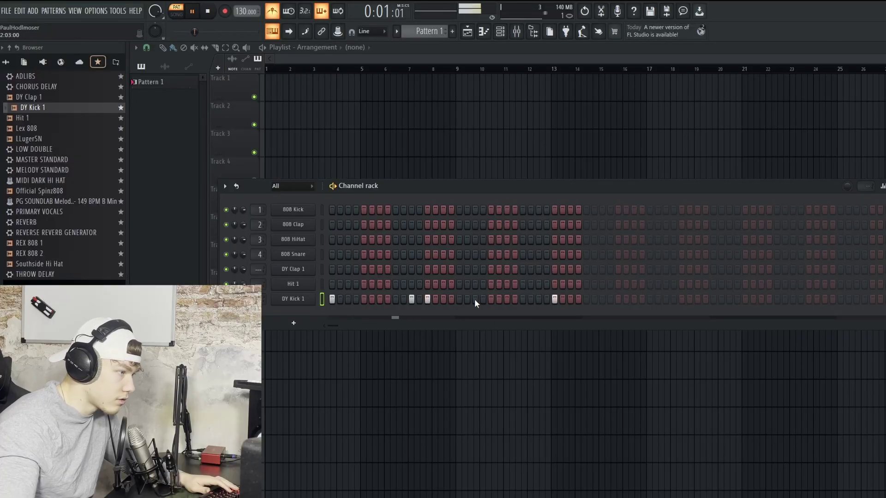
pyautogui.click(491, 299)
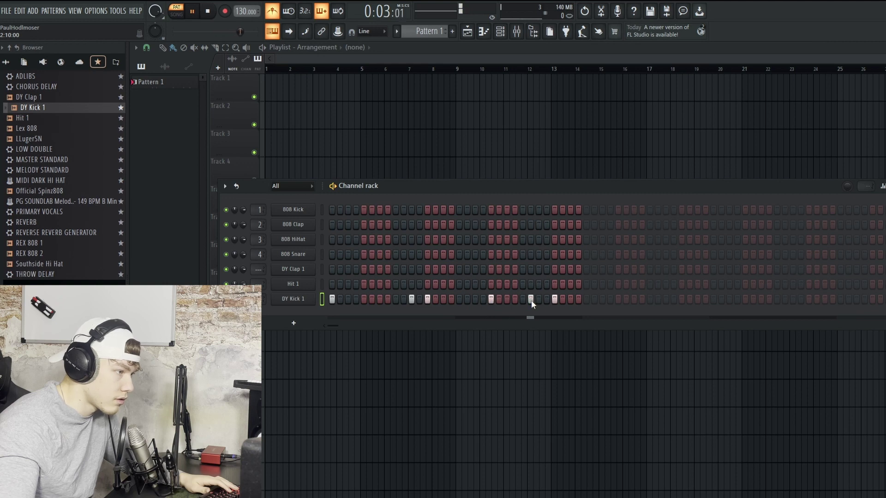
pyautogui.click(538, 299)
pyautogui.click(555, 299)
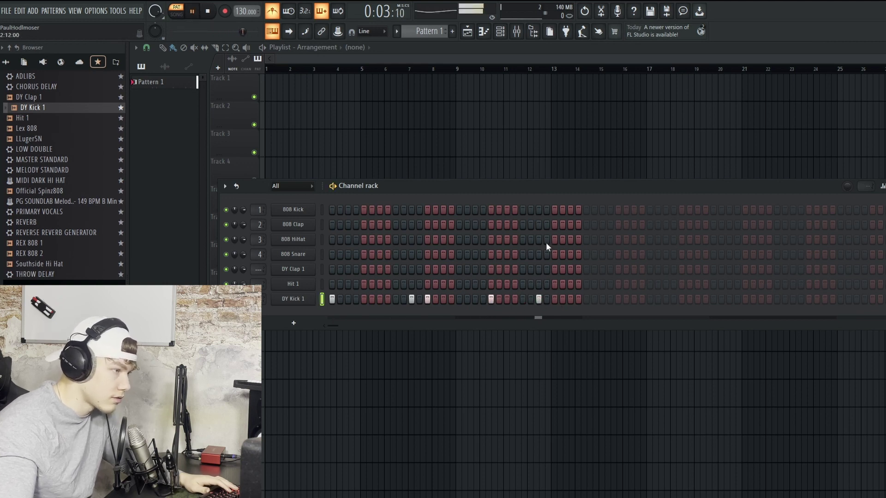
pyautogui.press('space')
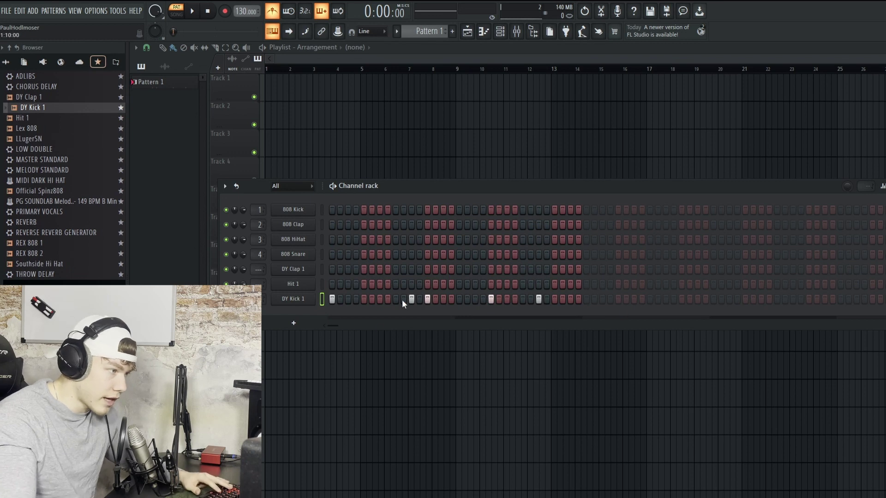
# Place DY Clap 1 hits on steps 9 and 25 and play the pattern.
pyautogui.click(395, 269)
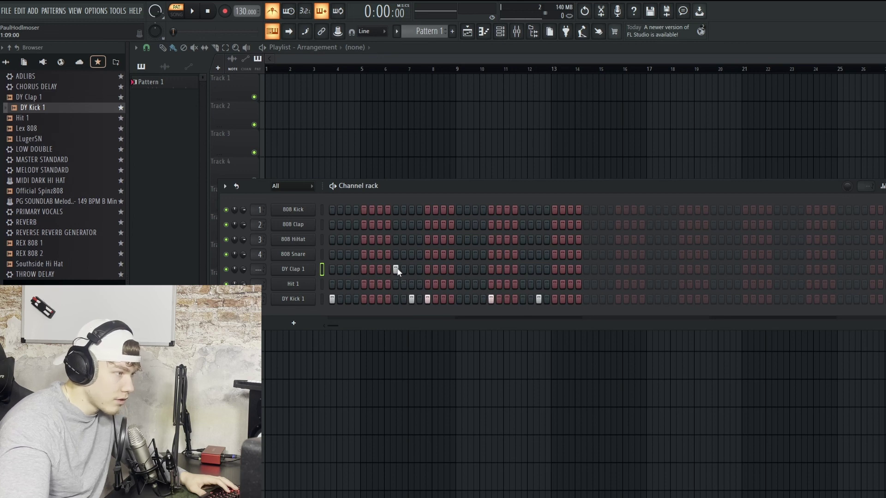
pyautogui.press('space')
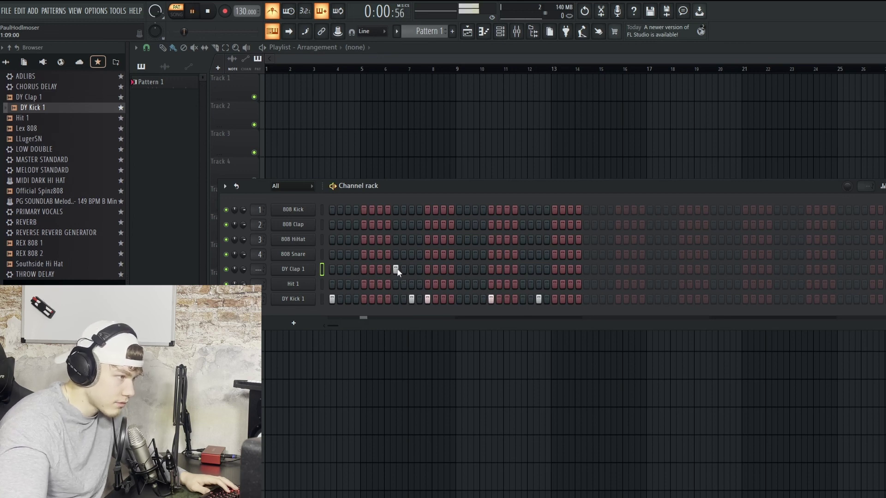
pyautogui.click(522, 269)
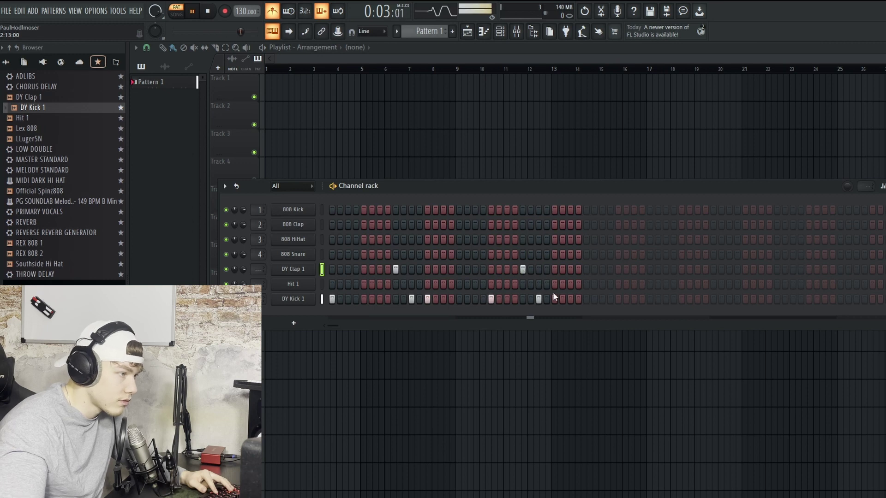
# Place Hit 1 hits on steps 1, 3, 5 and 7 of the pattern.
pyautogui.click(332, 284)
pyautogui.click(348, 284)
pyautogui.click(364, 284)
pyautogui.click(380, 284)
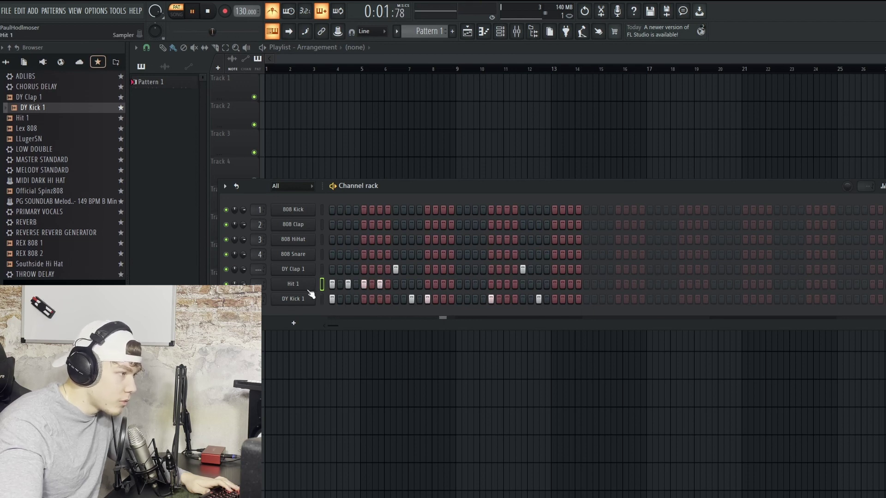
# Fill every second step of the Hit 1 channel and stop the pattern's playback after listening.
pyautogui.rightClick(295, 282)
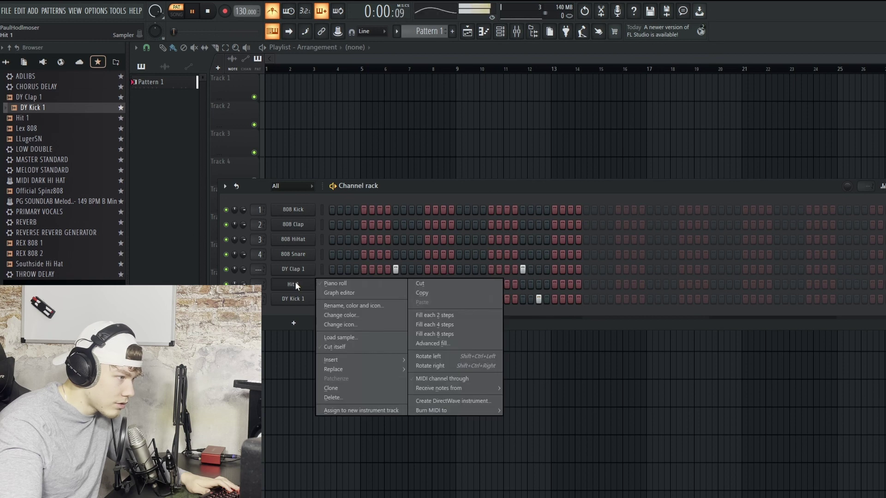
pyautogui.click(436, 314)
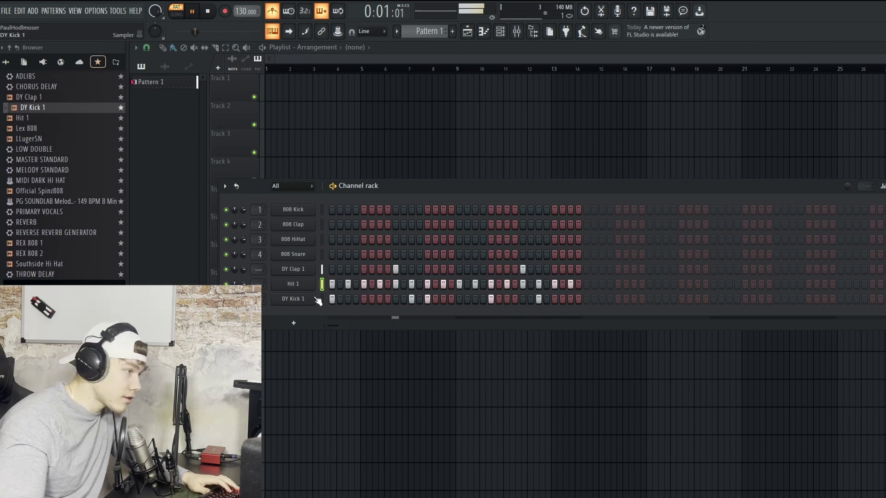
pyautogui.press('space')
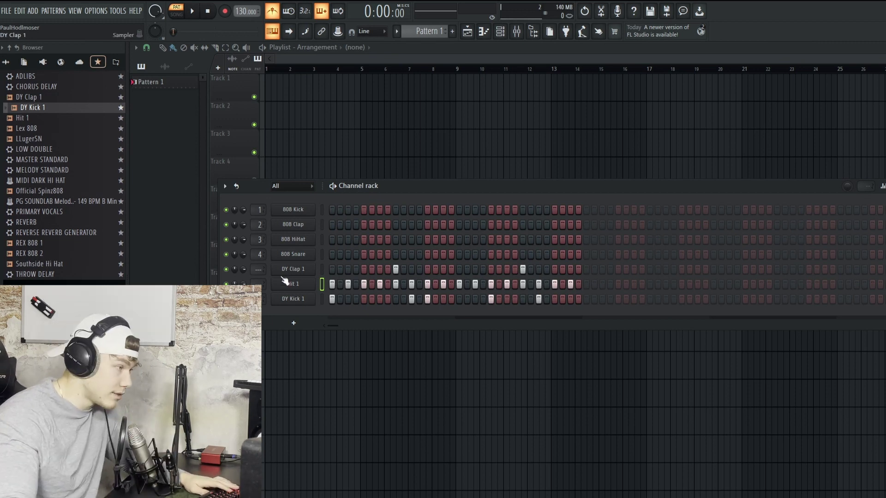
# Open the DY Kick 1 channel's notes in the piano roll and bring the full two-bar kick pattern into view.
pyautogui.rightClick(299, 302)
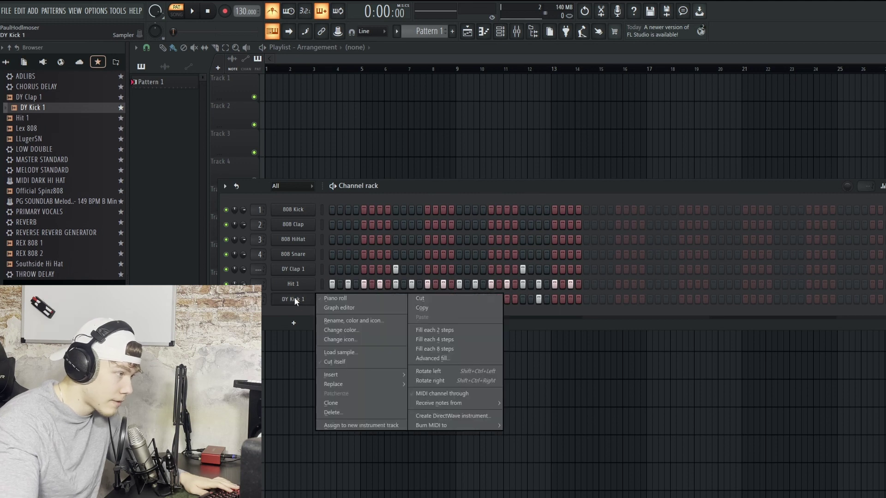
pyautogui.click(338, 298)
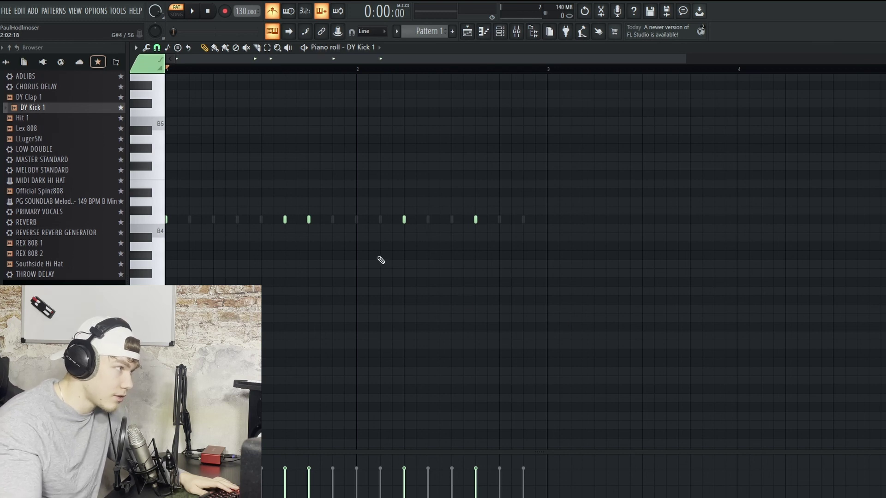
pyautogui.scroll(1, 309, 253)
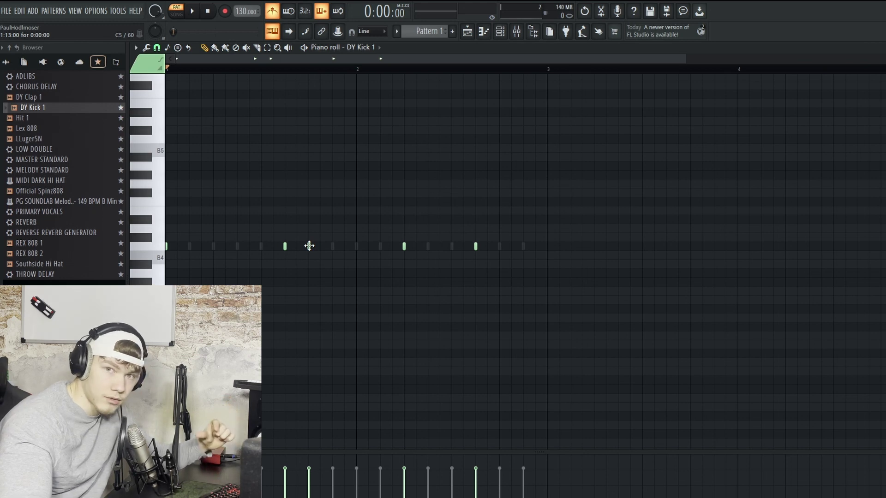
pyautogui.click(308, 247)
pyautogui.hscroll(1, 307, 248)
pyautogui.moveTo(309, 247)
pyautogui.mouseDown()
pyautogui.moveTo(313, 118)
pyautogui.moveTo(323, 356)
pyautogui.moveTo(347, 354)
pyautogui.mouseUp()
pyautogui.scroll(-2, 346, 354)
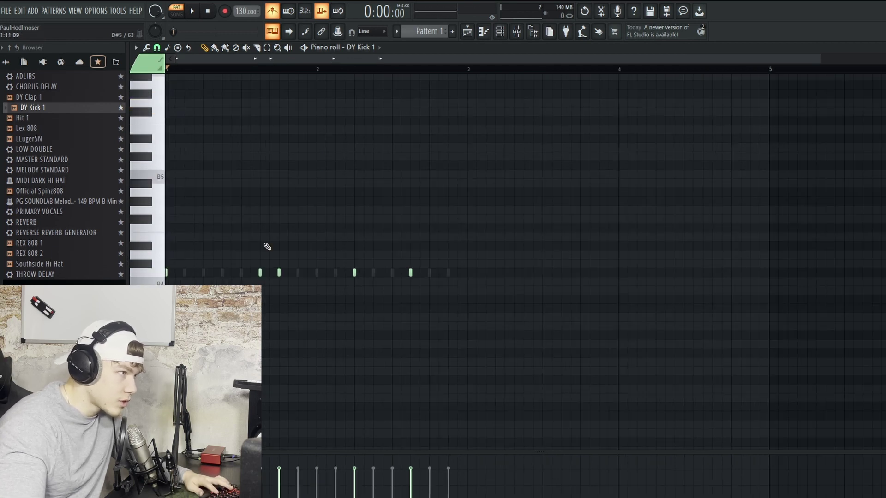
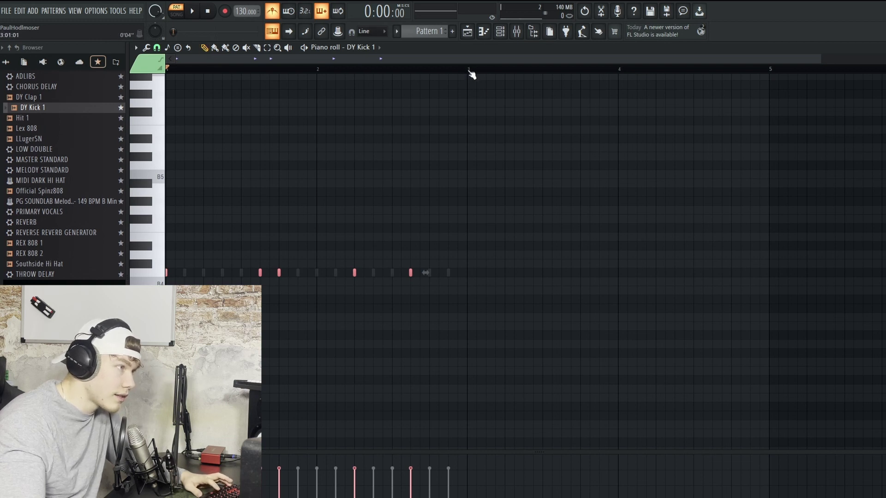
# Select the first two bars of the DY Kick 1 notes and duplicate them repeatedly along the timeline.
pyautogui.hotkey('ctrl', 'd')
pyautogui.moveTo(464, 72); pyautogui.dragTo(168, 79)
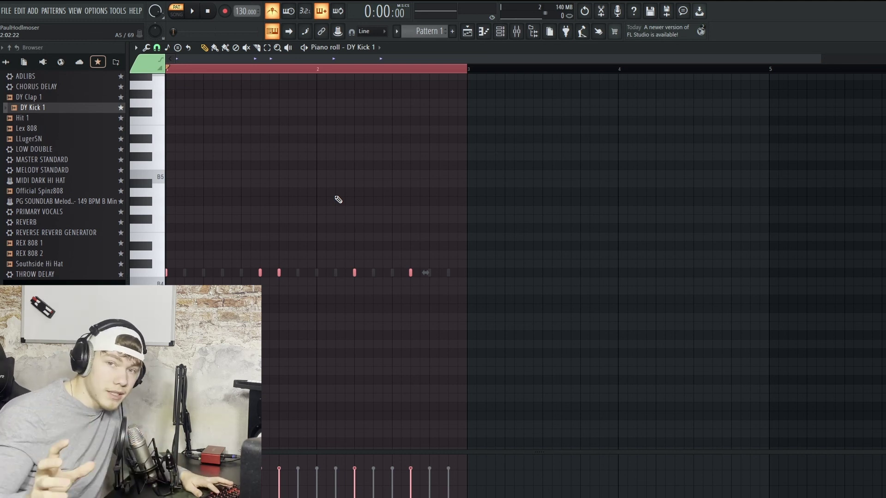
pyautogui.hotkey('ctrl', 'b')
pyautogui.hotkey('ctrl', 'b')
pyautogui.hotkey('ctrl', 'b')
pyautogui.hotkey('ctrl', 'b')
pyautogui.hotkey('ctrl', 'b')
pyautogui.hotkey('ctrl', 'b')
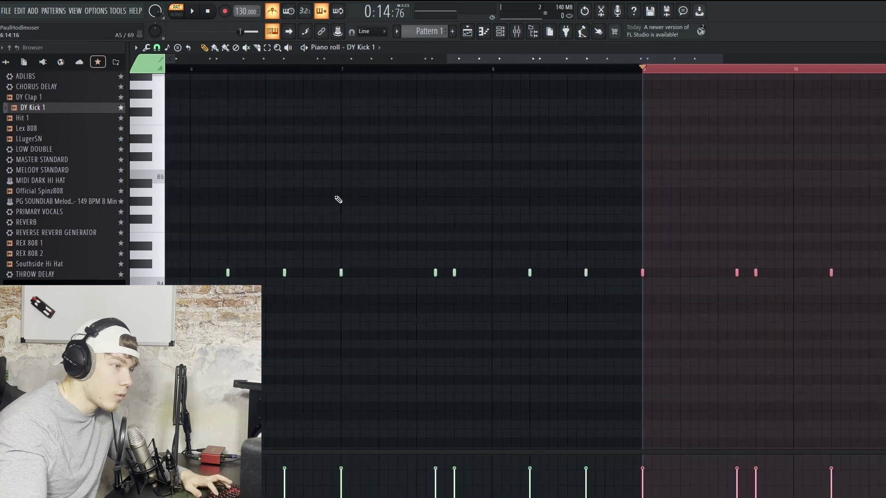
pyautogui.hotkey('ctrl', 'b')
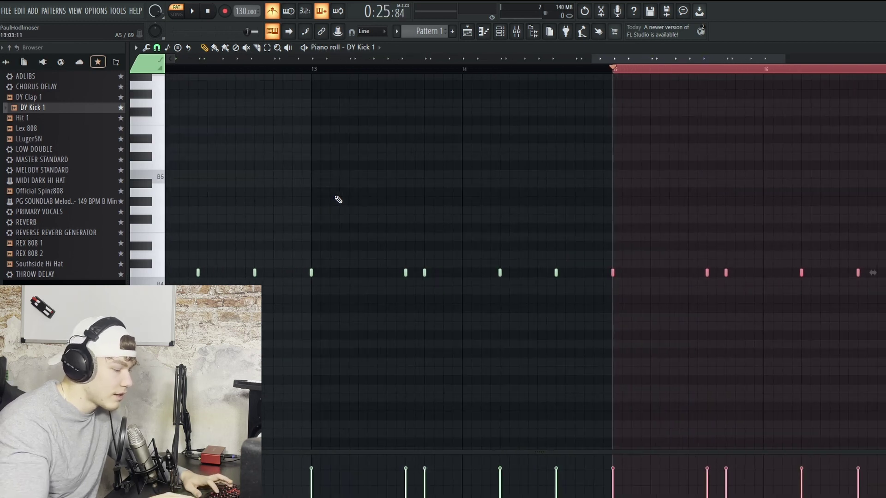
# Undo the kick duplicates beyond bar 8 and clear the note selection.
pyautogui.hotkey('ctrl', 'z')
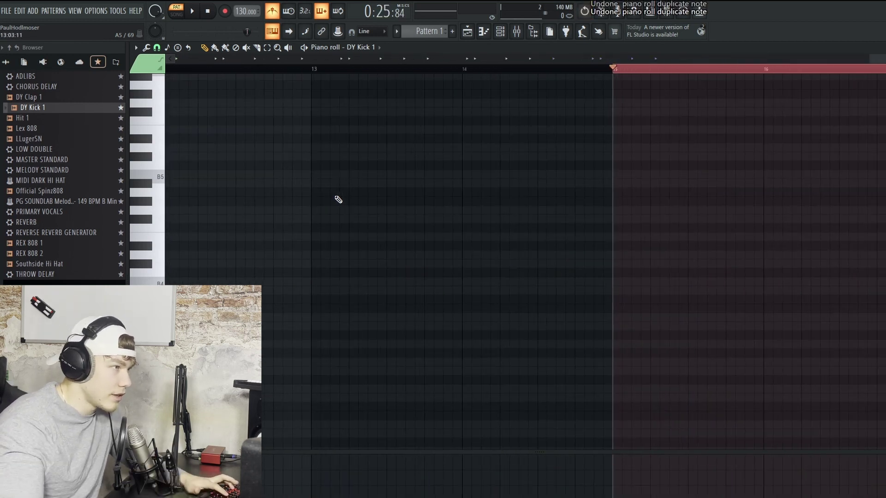
pyautogui.hotkey('ctrl', 'z')
pyautogui.hotkey('ctrl', 'z')
pyautogui.keyDown('ctrl'); pyautogui.scroll(2, 260, 212); pyautogui.keyUp('ctrl')
pyautogui.scroll(1, 336, 223)
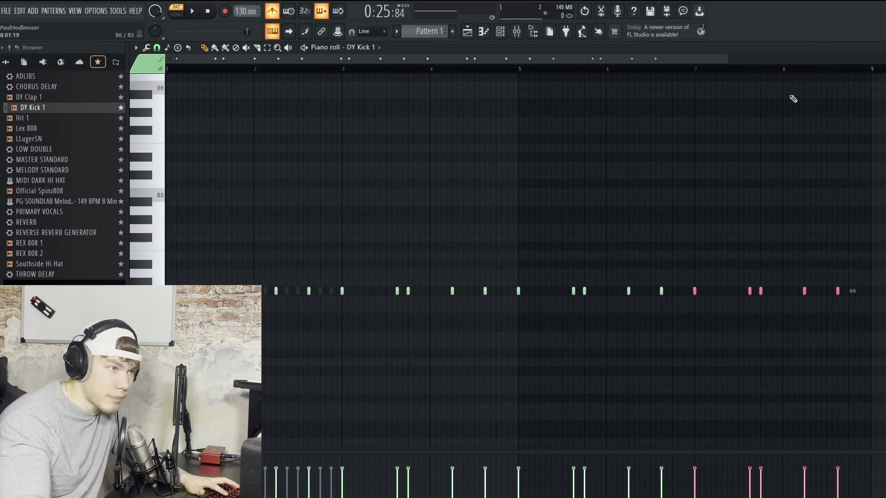
pyautogui.hotkey('ctrl', 'd')
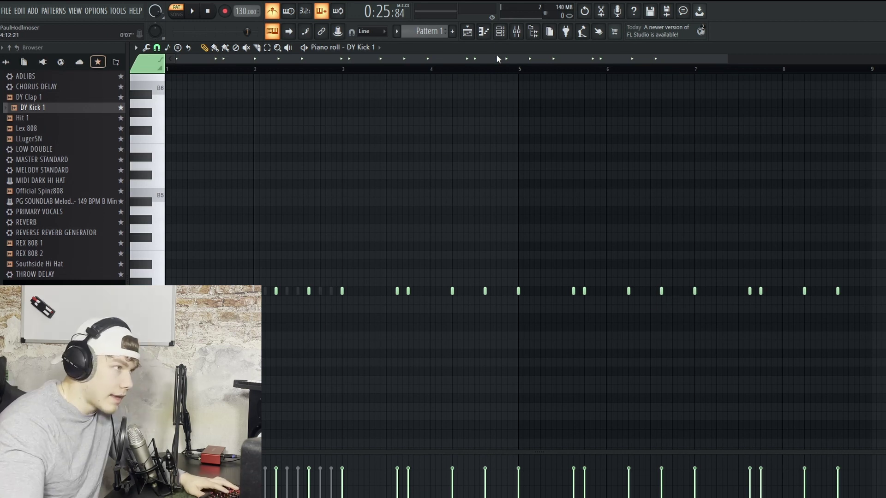
# Open DY Clap 1 in the piano roll and duplicate its first two bars three times to fill eight bars.
pyautogui.click(500, 31)
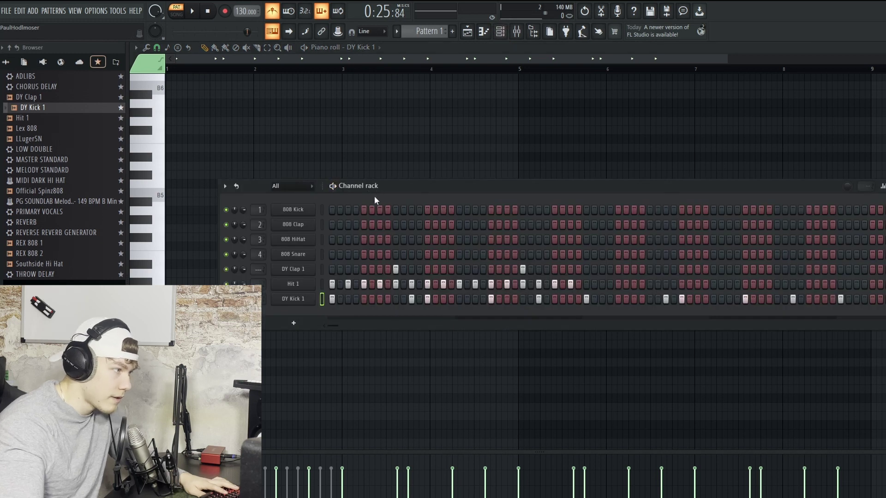
pyautogui.rightClick(294, 269)
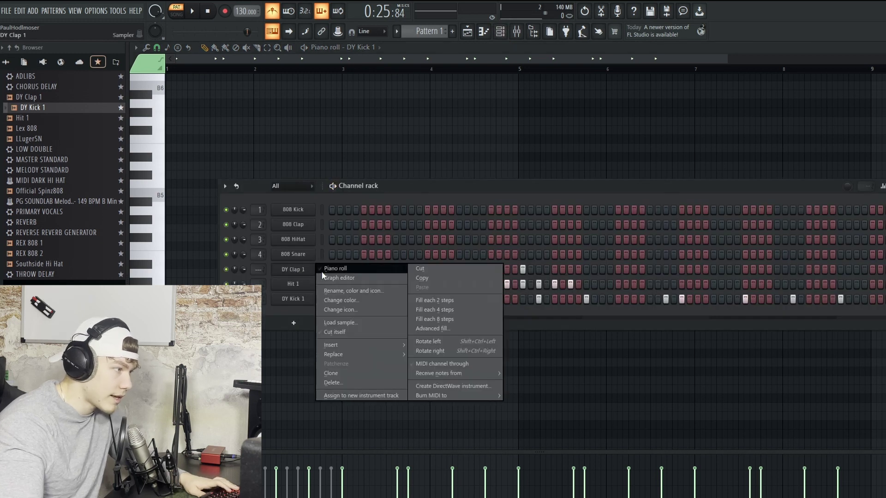
pyautogui.click(330, 268)
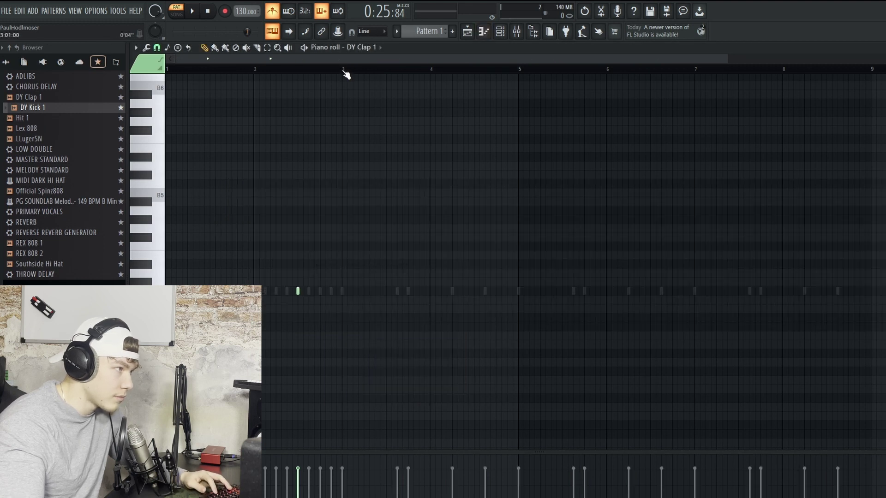
pyautogui.moveTo(340, 72); pyautogui.dragTo(166, 71)
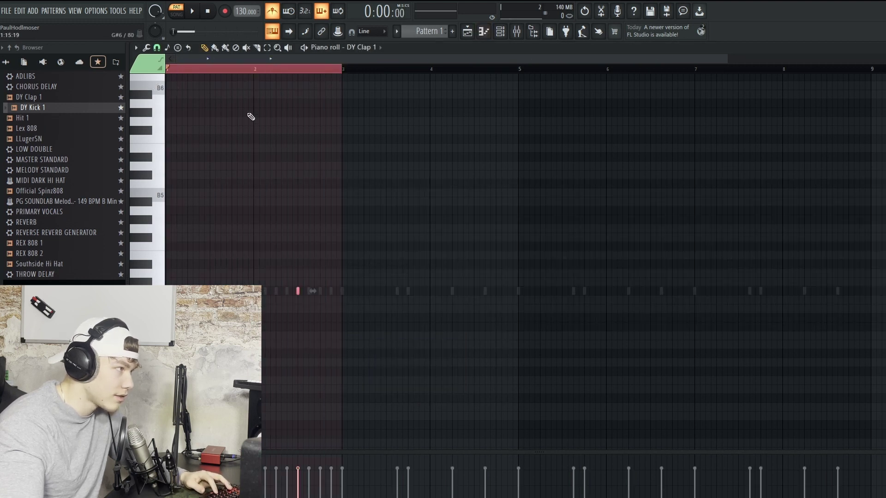
pyautogui.hotkey('ctrl', 'b')
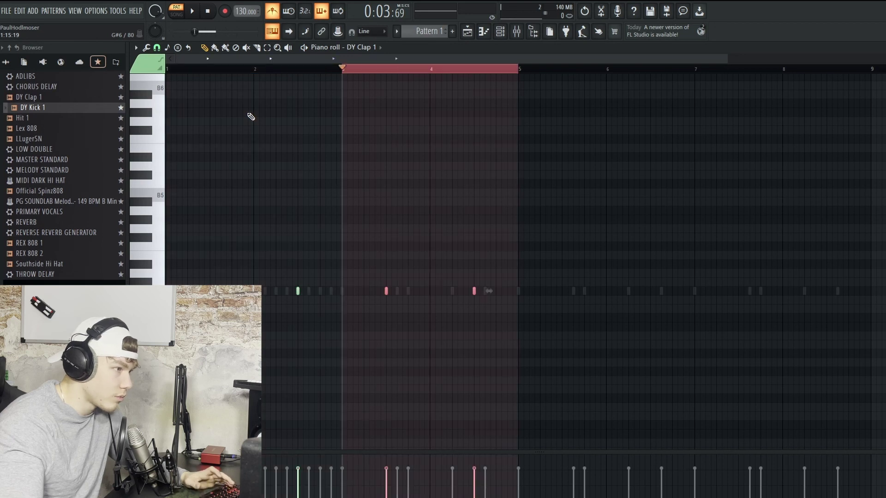
pyautogui.hotkey('ctrl', 'b')
pyautogui.hotkey('ctrl', 'b')
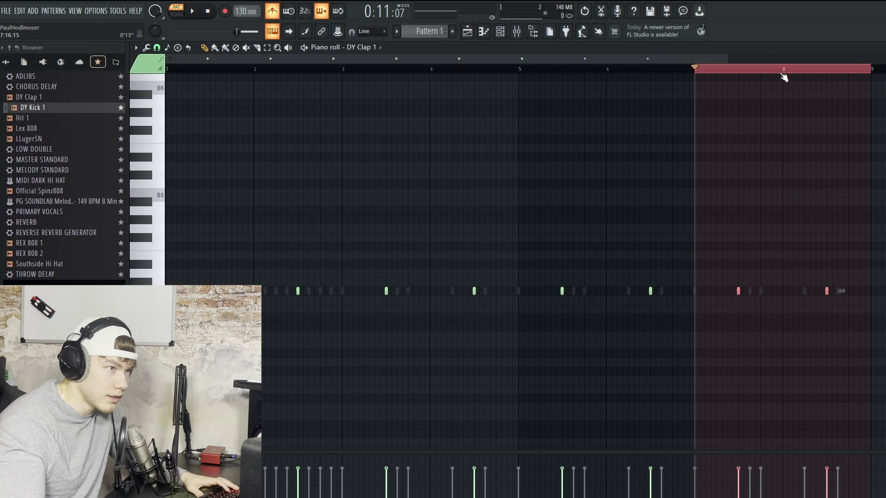
# Fill every second step of the Hit 1 channel across the extended pattern and hide the channel rack.
pyautogui.press('F6')
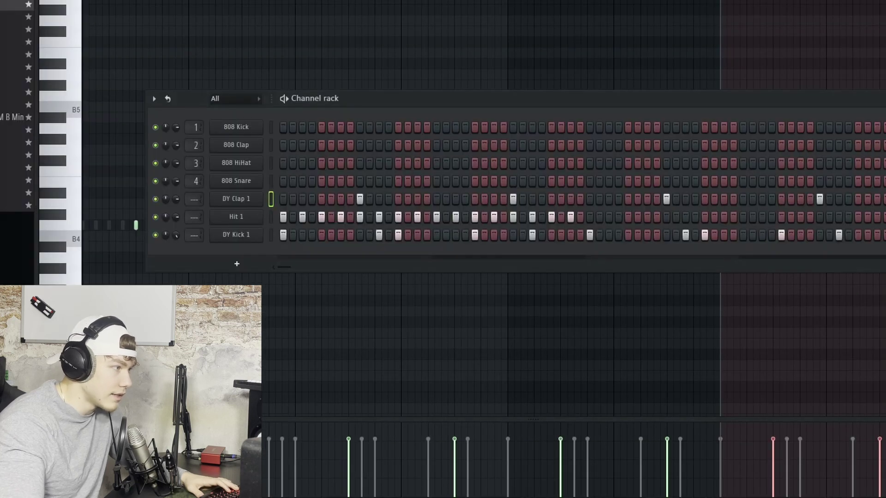
pyautogui.rightClick(243, 217)
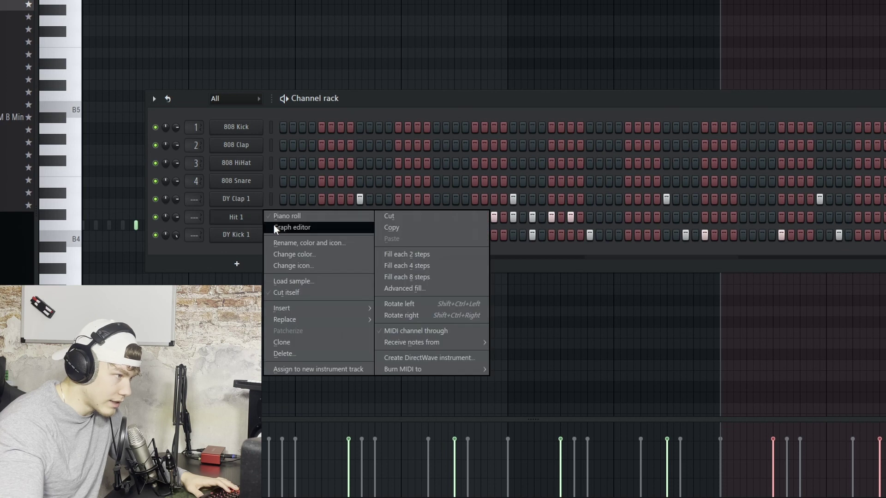
pyautogui.click(403, 255)
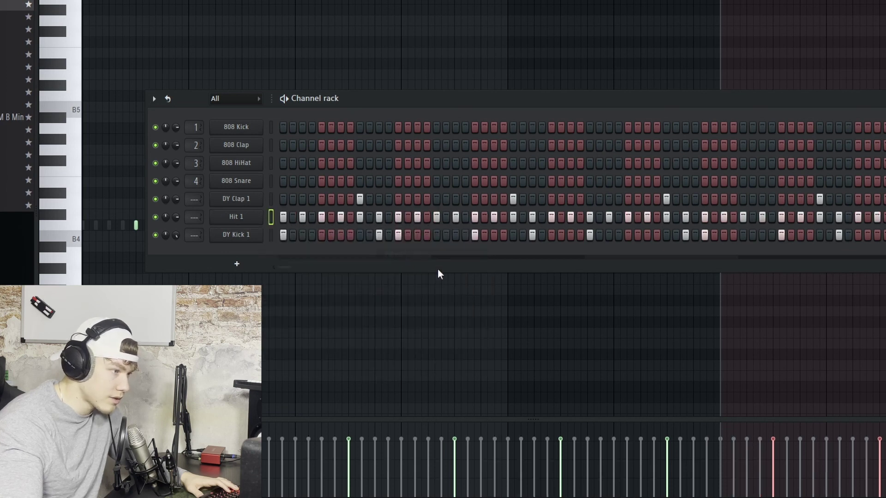
pyautogui.press('F6')
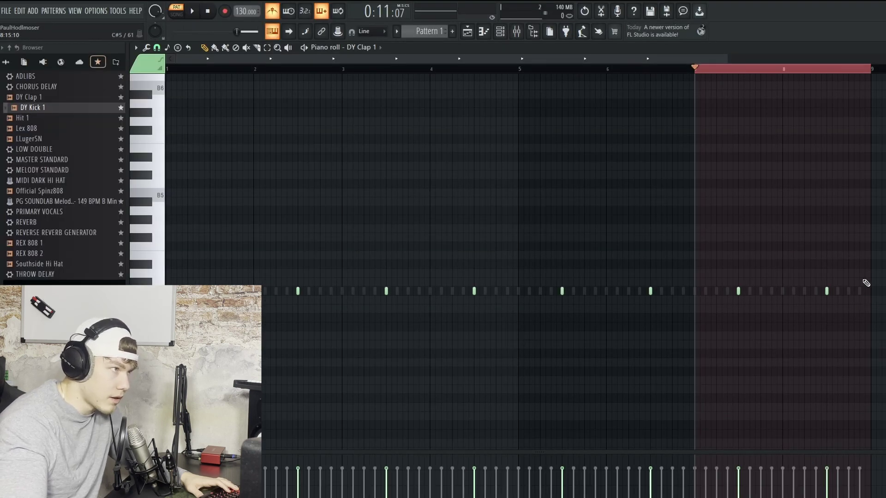
# Clear the time selection in the piano roll and play the extended drum pattern from the start.
pyautogui.hotkey('ctrl', 'd')
pyautogui.click(199, 69)
pyautogui.moveTo(200, 70); pyautogui.dragTo(167, 70)
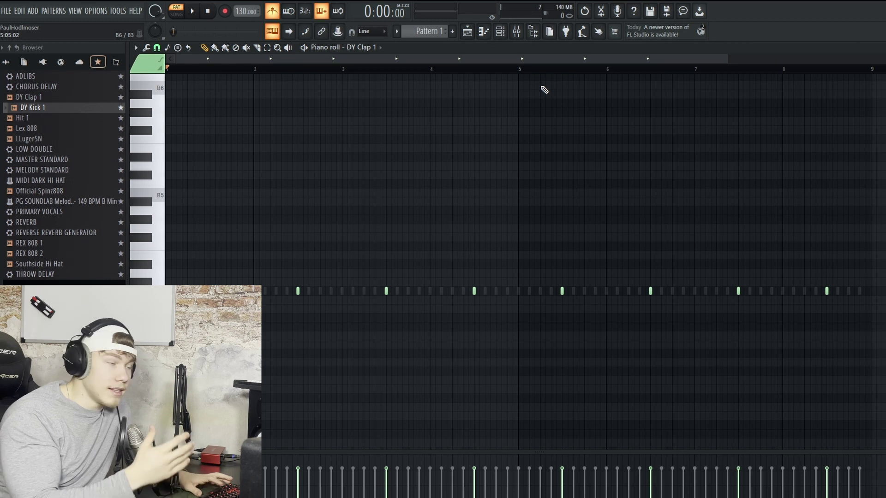
pyautogui.press('space')
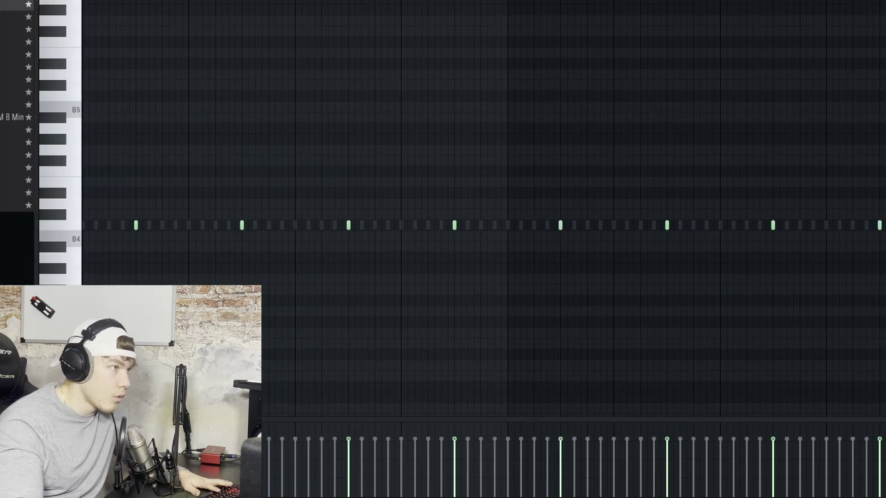
# Show the playlist, add a new pattern named Melody and select it in the pattern list.
pyautogui.press('F6')
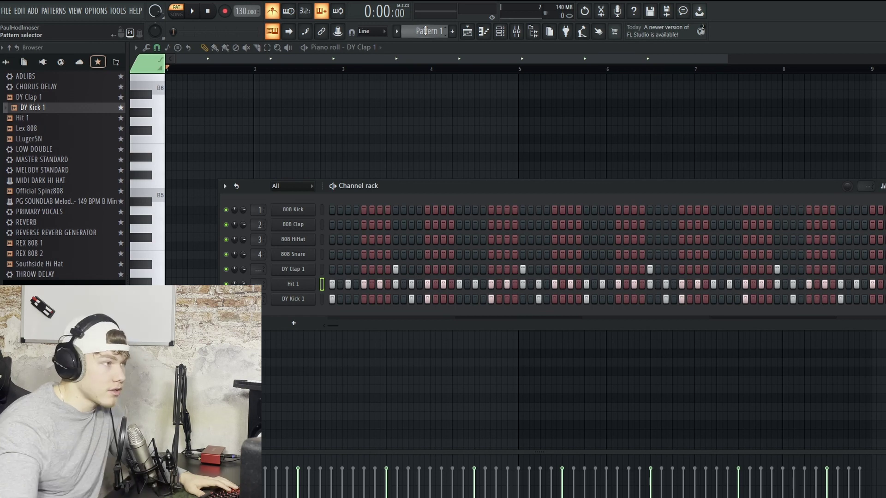
pyautogui.click(468, 32)
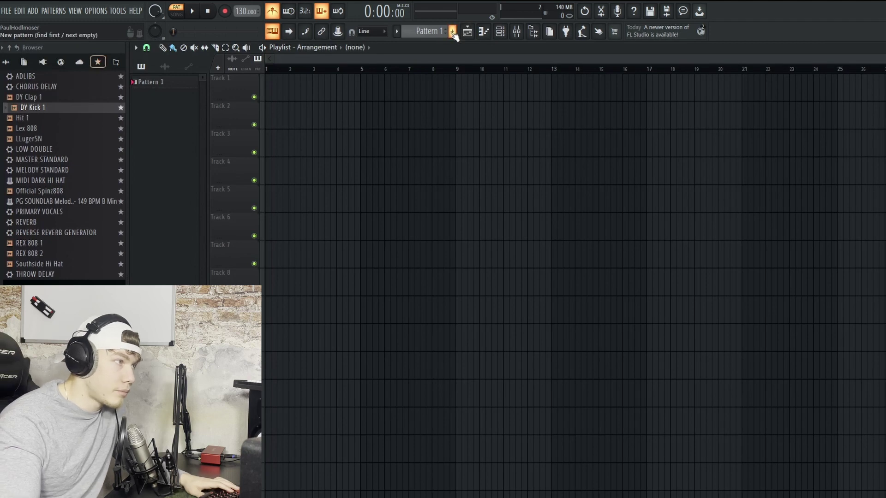
pyautogui.click(454, 32)
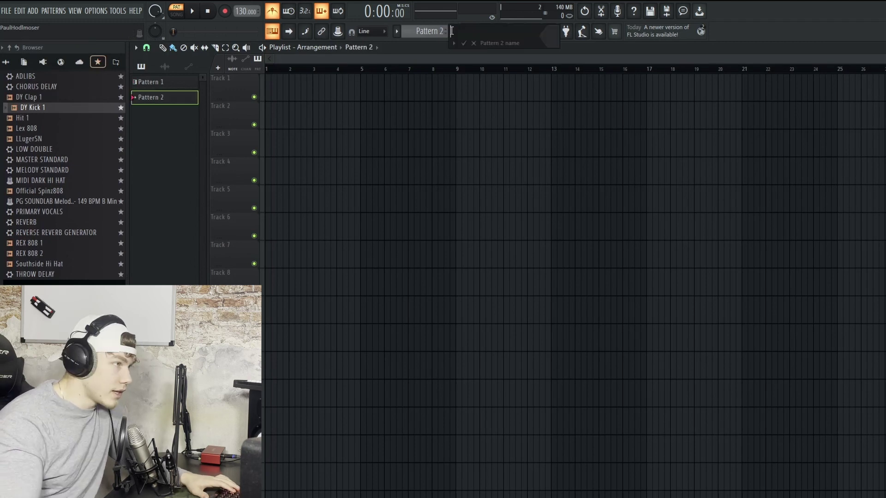
pyautogui.write('Melody')
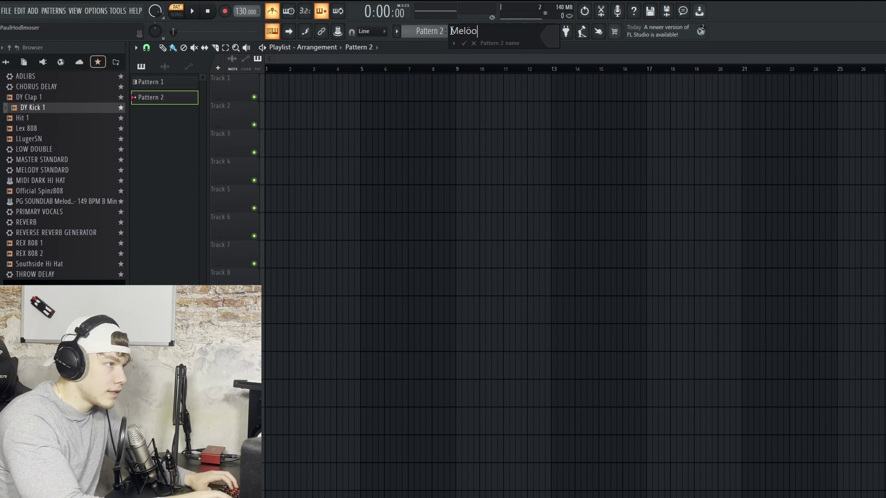
pyautogui.press('Return')
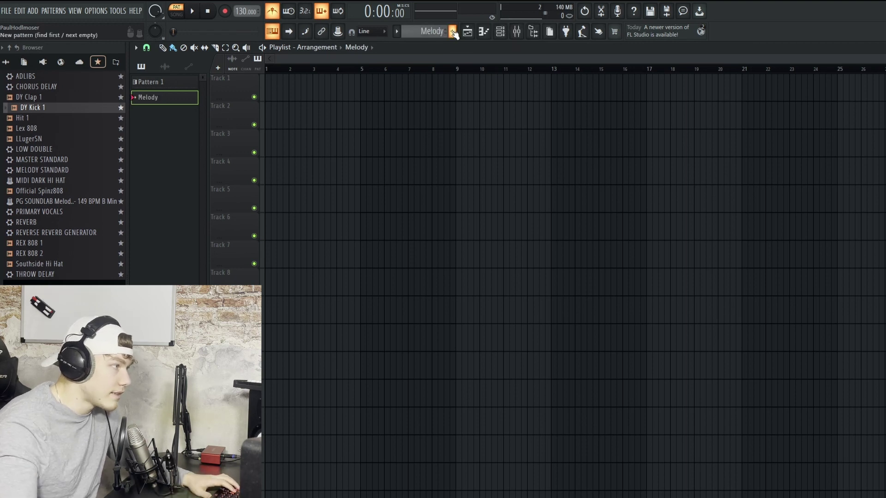
pyautogui.click(160, 101)
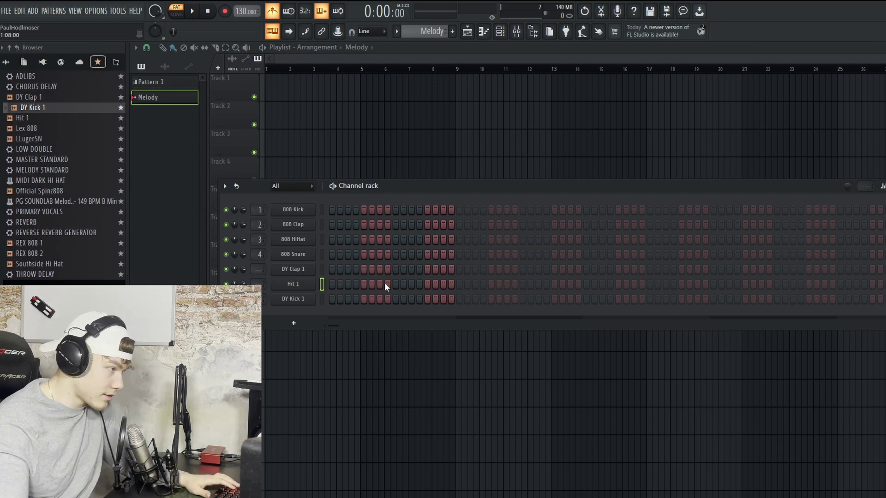
# Add an FL Keys instrument channel to the Melody pattern, browse its presets without choosing one and close its window.
pyautogui.click(294, 324)
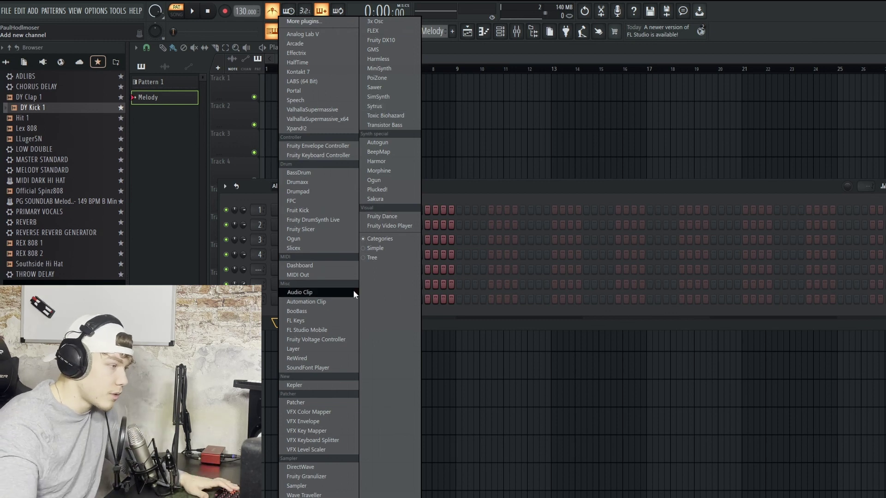
pyautogui.click(304, 322)
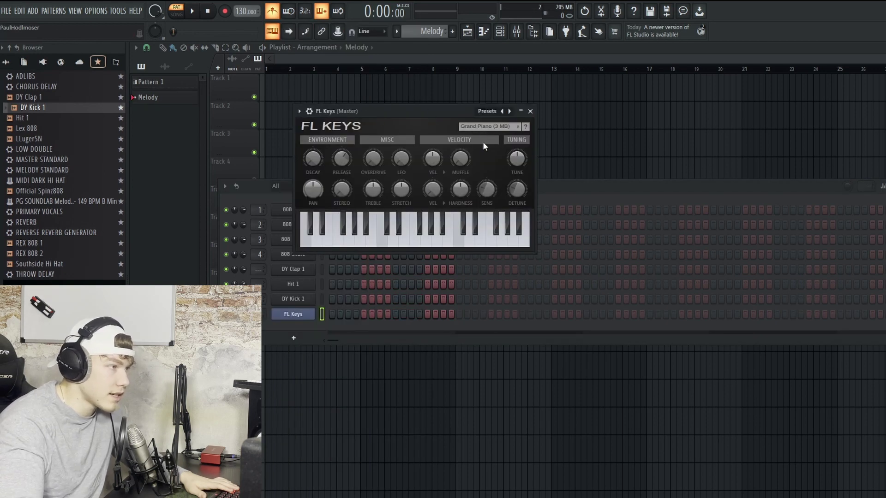
pyautogui.click(489, 112)
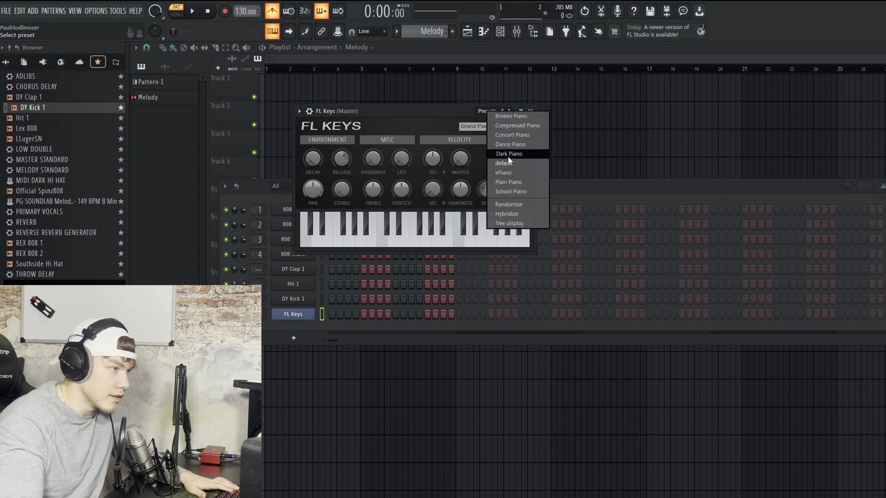
pyautogui.click(451, 113)
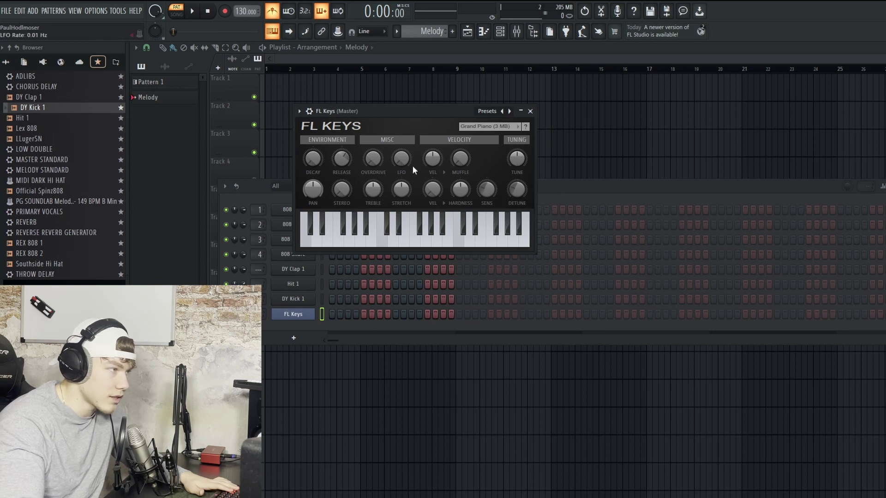
pyautogui.click(530, 111)
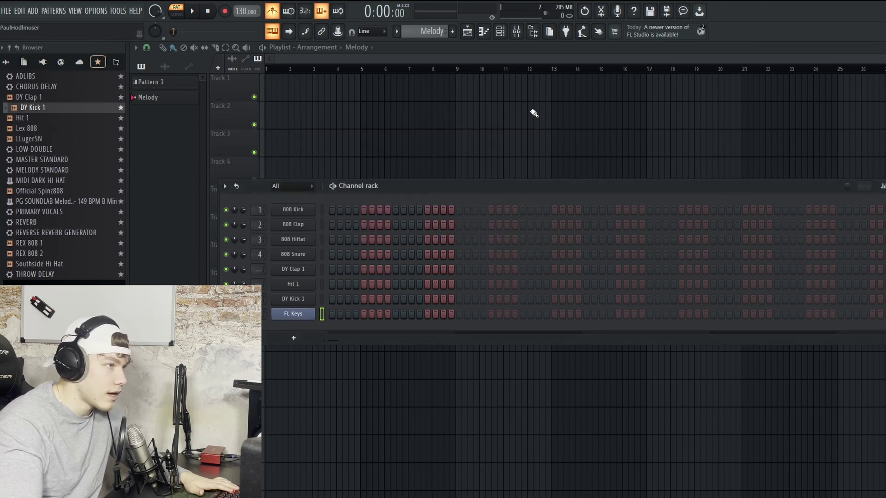
# Open the FL Keys channel in the piano roll and draw a six-step F#5 note ending at the end of bar 1.
pyautogui.rightClick(297, 315)
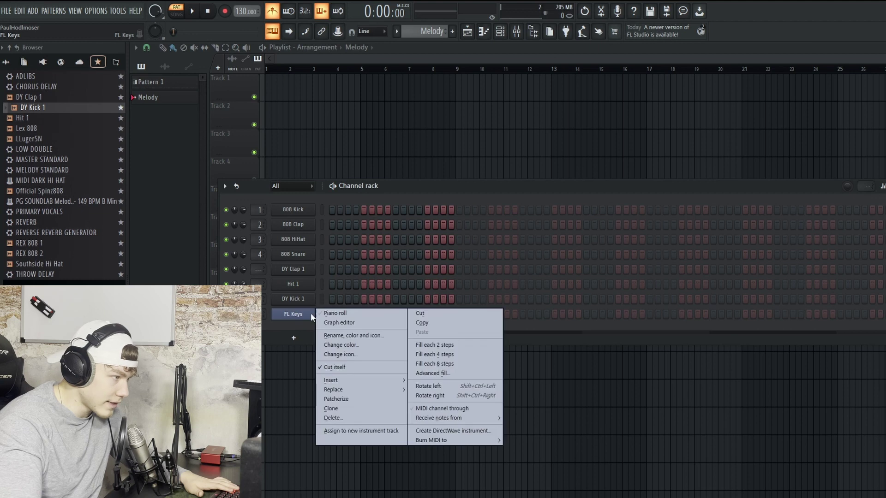
pyautogui.click(334, 314)
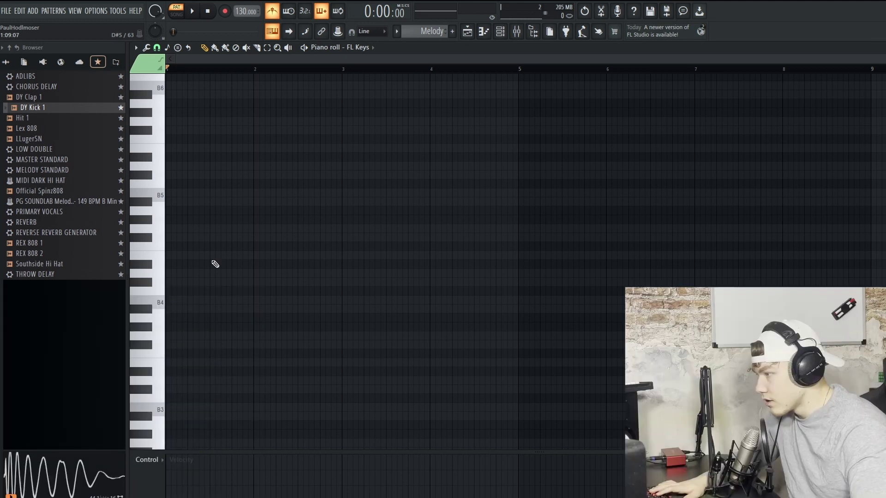
pyautogui.scroll(4, 177, 272)
pyautogui.scroll(-3, 187, 272)
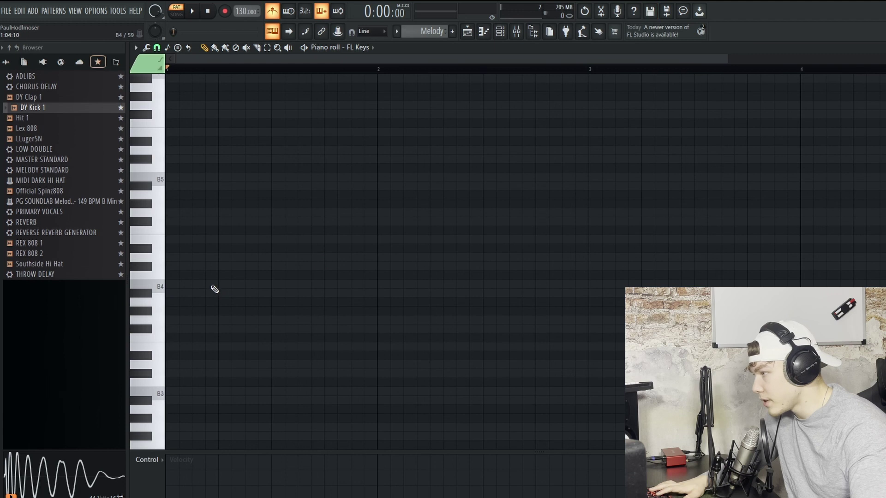
pyautogui.click(298, 221)
pyautogui.moveTo(300, 222); pyautogui.dragTo(373, 222)
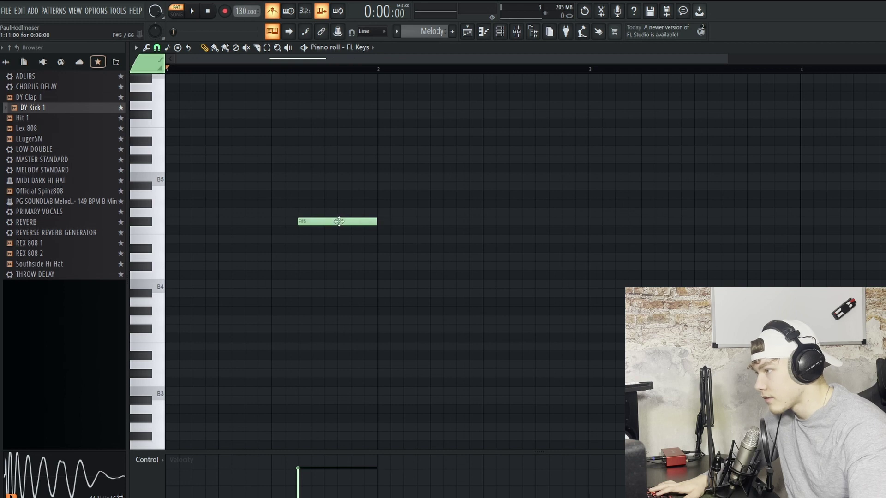
# Move the note to the start of bar 1, audition B4 and C5 together and delete the C5 so only B4 stays.
pyautogui.moveTo(338, 222)
pyautogui.mouseDown()
pyautogui.moveTo(336, 248)
pyautogui.moveTo(284, 291)
pyautogui.moveTo(170, 284)
pyautogui.moveTo(188, 268)
pyautogui.moveTo(167, 264)
pyautogui.moveTo(168, 275)
pyautogui.mouseUp()
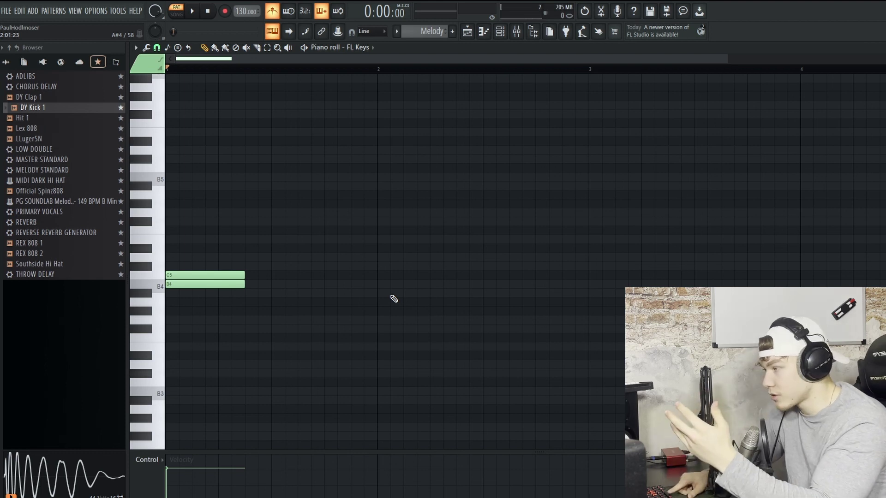
pyautogui.press('space')
pyautogui.press('space')
pyautogui.rightClick(206, 275)
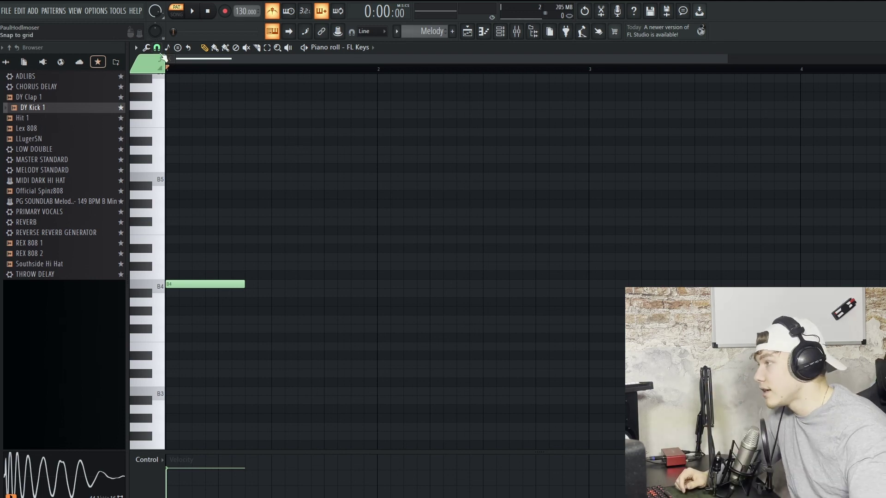
# Set the piano roll's scale highlighting to Minor Harmonic.
pyautogui.click(136, 48)
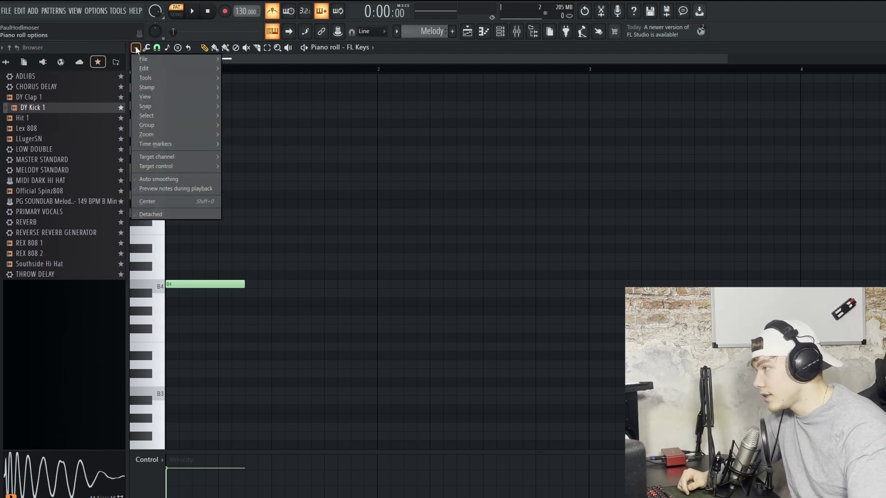
pyautogui.moveTo(154, 96)
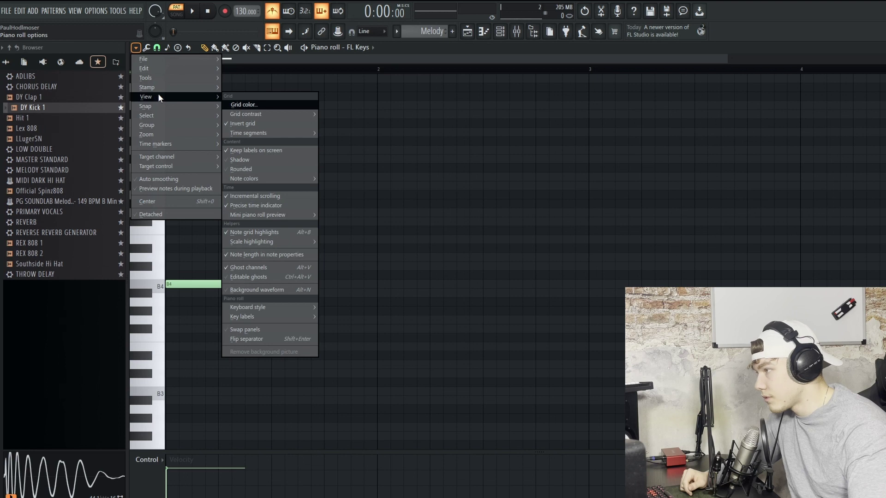
pyautogui.moveTo(251, 242)
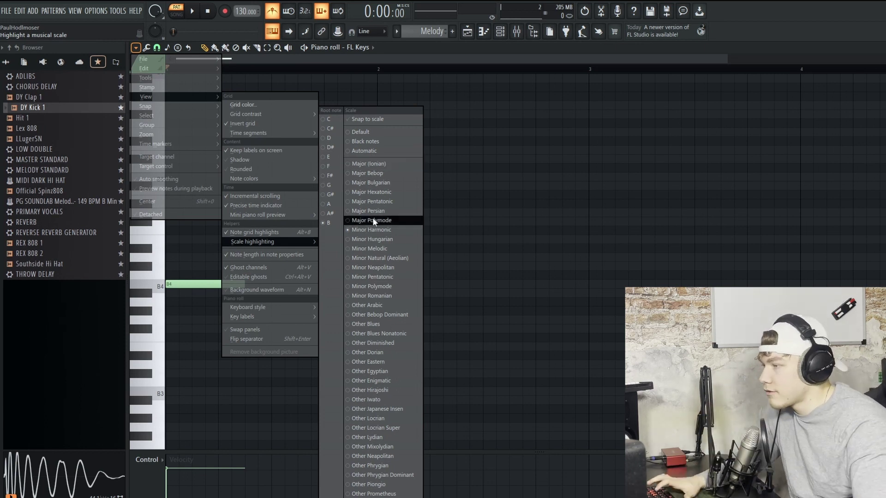
pyautogui.click(364, 228)
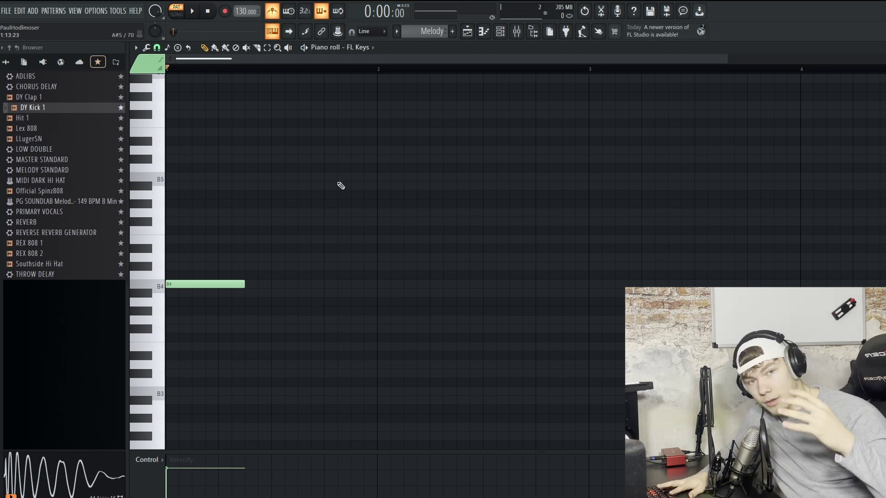
# Lengthen the B4 note to two full bars and lower it one octave to B3.
pyautogui.moveTo(243, 283); pyautogui.dragTo(584, 283)
pyautogui.scroll(-2, 305, 272)
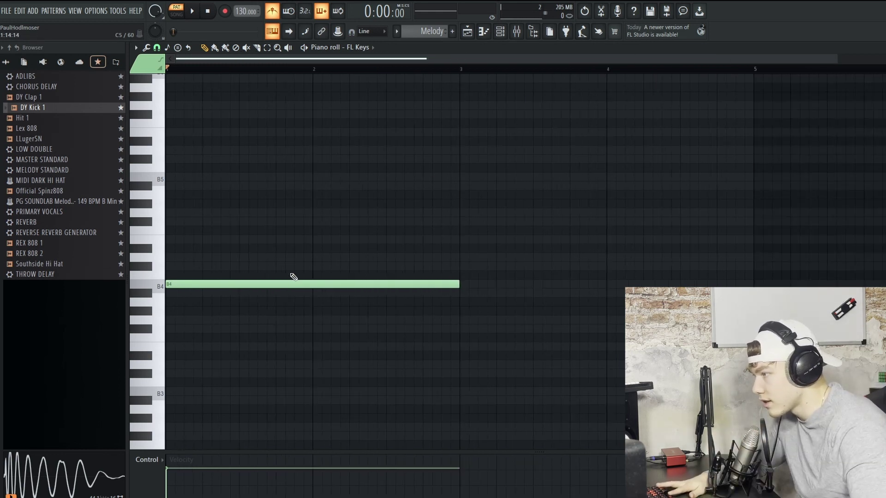
pyautogui.scroll(-3, 277, 258)
pyautogui.moveTo(268, 258); pyautogui.dragTo(248, 368)
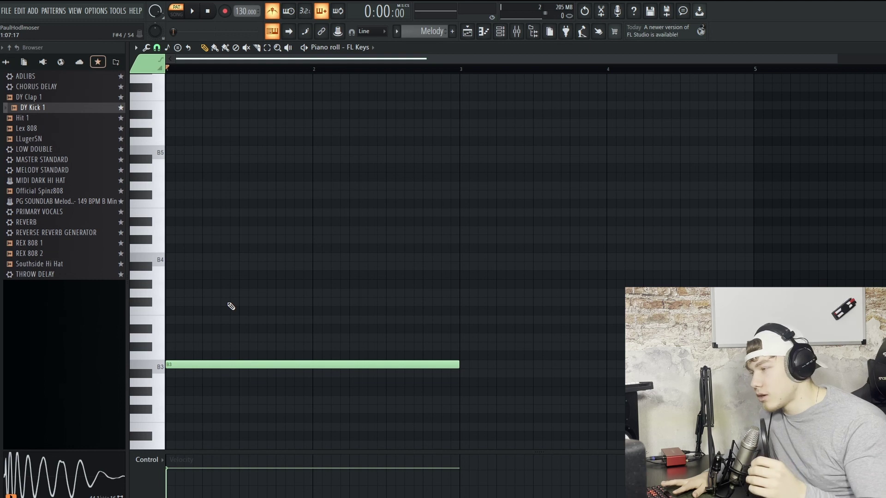
# Add a B5 note at the start of bar 1 and shorten it to half a bar.
pyautogui.scroll(1, 369, 220)
pyautogui.click(170, 180)
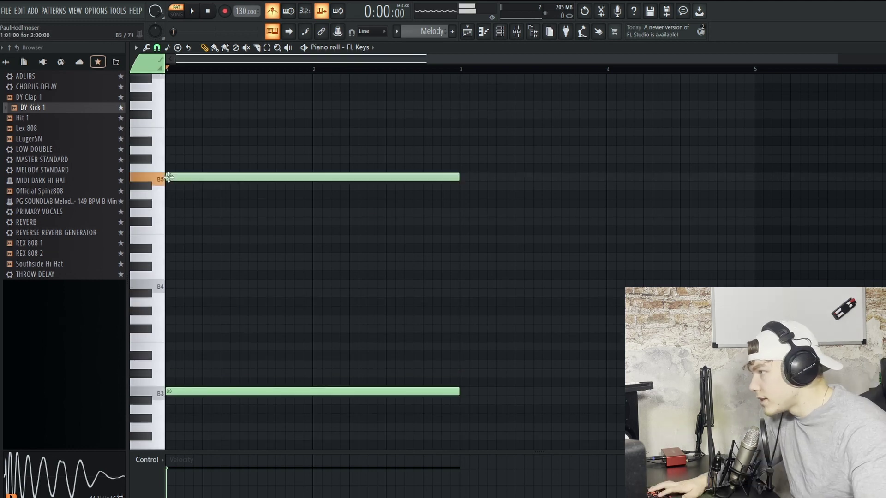
pyautogui.moveTo(437, 178); pyautogui.dragTo(239, 180)
pyautogui.scroll(2, 153, 211)
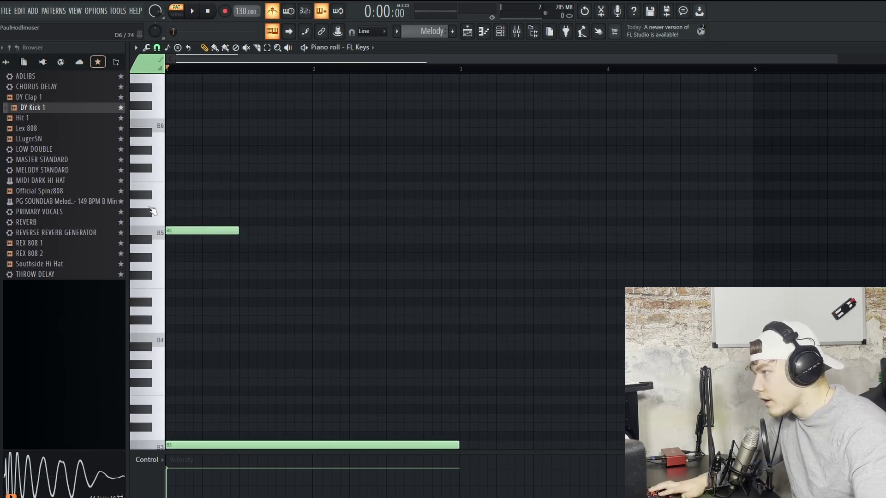
# Start playback and add half-bar C#6, D6 and C#6 notes after the B5 to complete the two bars.
pyautogui.press('space')
pyautogui.click(242, 213)
pyautogui.click(322, 203)
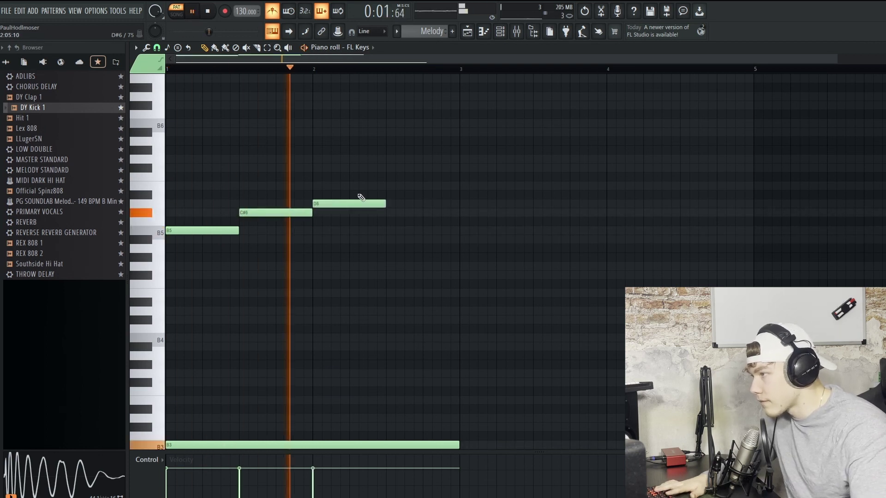
pyautogui.click(390, 213)
pyautogui.scroll(-1, 496, 275)
pyautogui.scroll(-3, 496, 275)
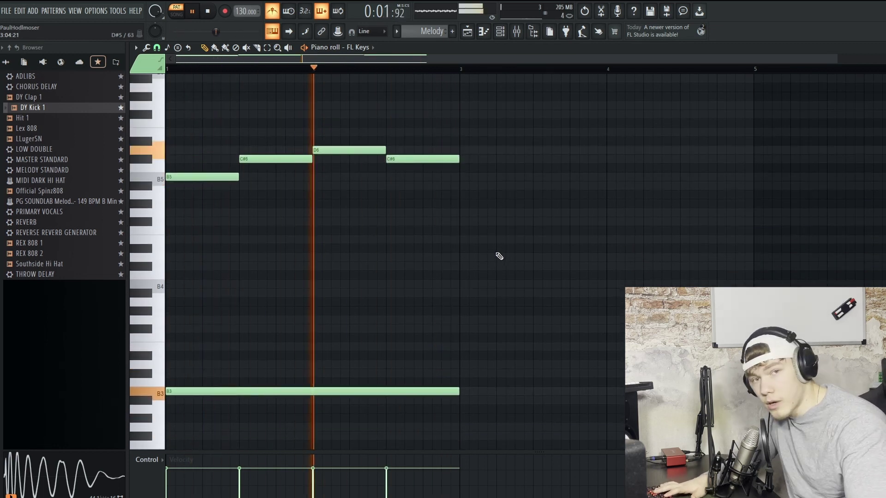
# Stop playback and duplicate bars 1 and 2 once to extend the melody to four bars.
pyautogui.press('space')
pyautogui.moveTo(459, 69); pyautogui.dragTo(161, 65)
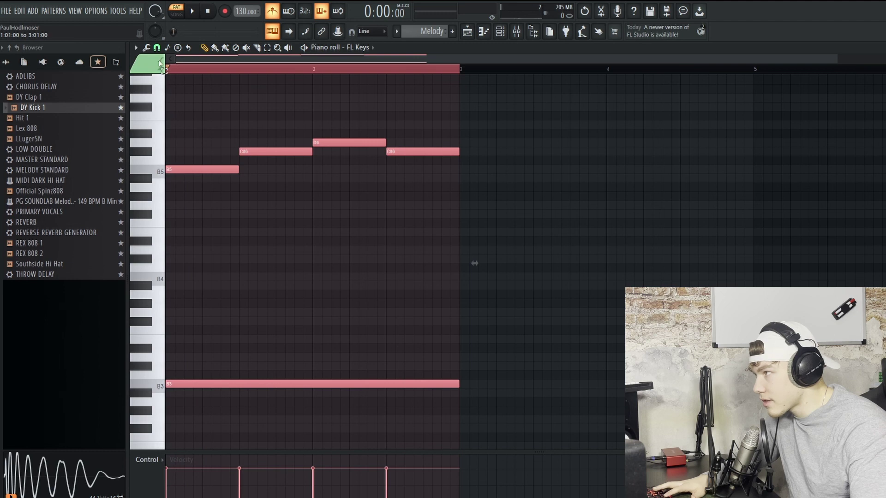
pyautogui.hotkey('ctrl', 'b')
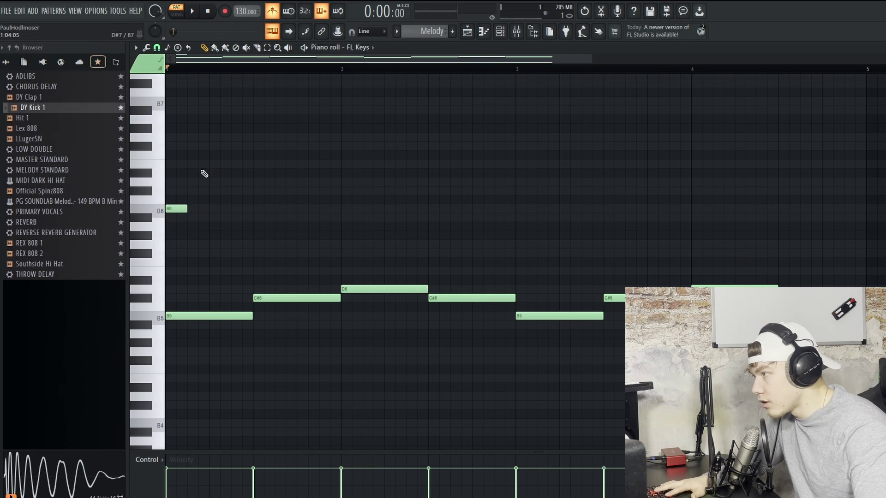
# Continue the high melody after B6 in bar 1 with two-step G7, F#7, E7, D7 and C#7 notes and play the pattern.
pyautogui.click(198, 137)
pyautogui.click(217, 146)
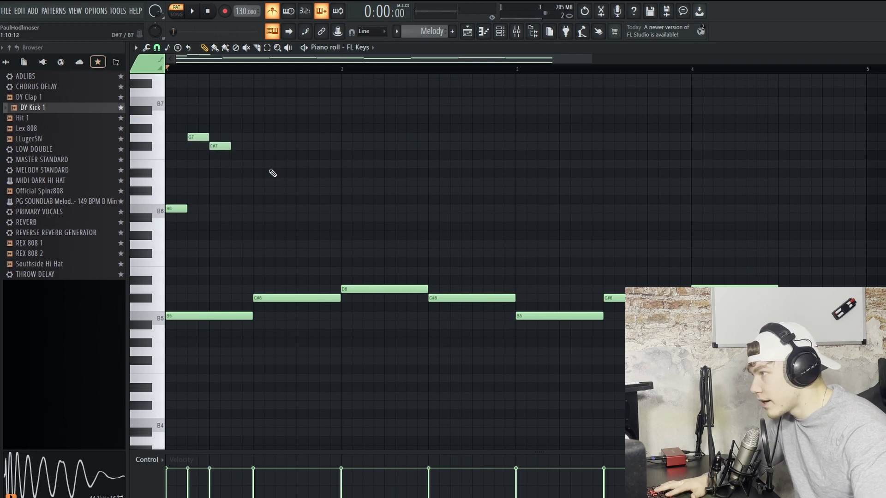
pyautogui.press('space')
pyautogui.click(277, 164)
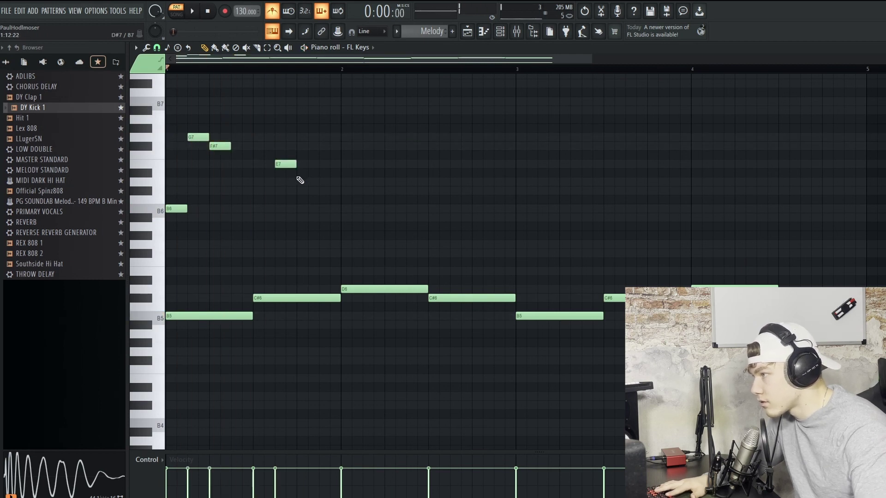
pyautogui.click(299, 182)
pyautogui.click(321, 191)
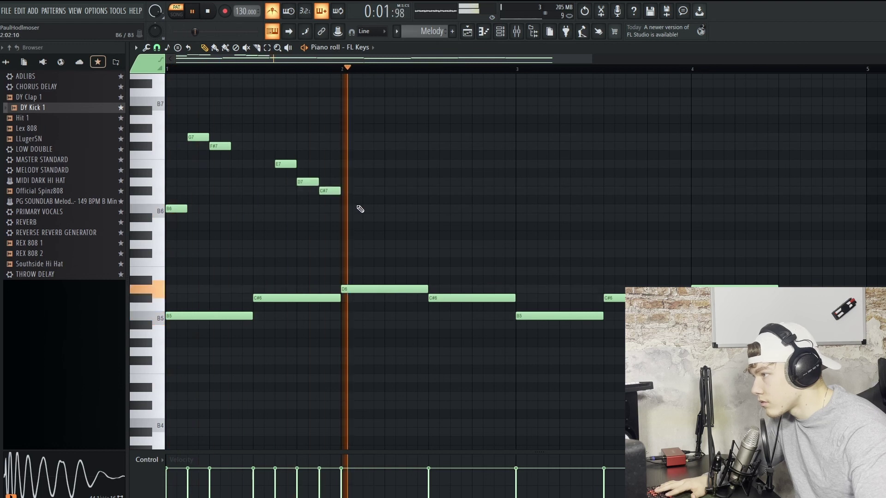
# Select the six high notes in bar 1, duplicate them three times to fill four bars and clear the selection.
pyautogui.moveTo(438, 238); pyautogui.dragTo(167, 79)
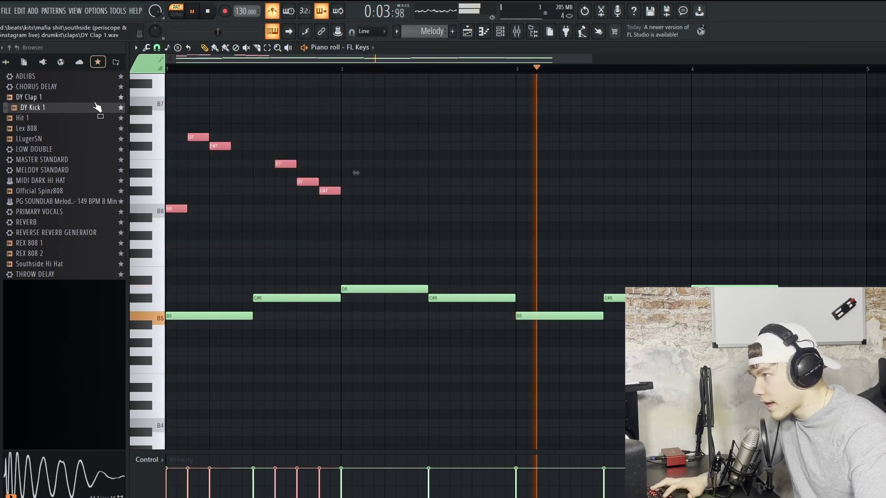
pyautogui.hotkey('ctrl', 'b')
pyautogui.hotkey('ctrl', 'b')
pyautogui.hotkey('ctrl', 'b')
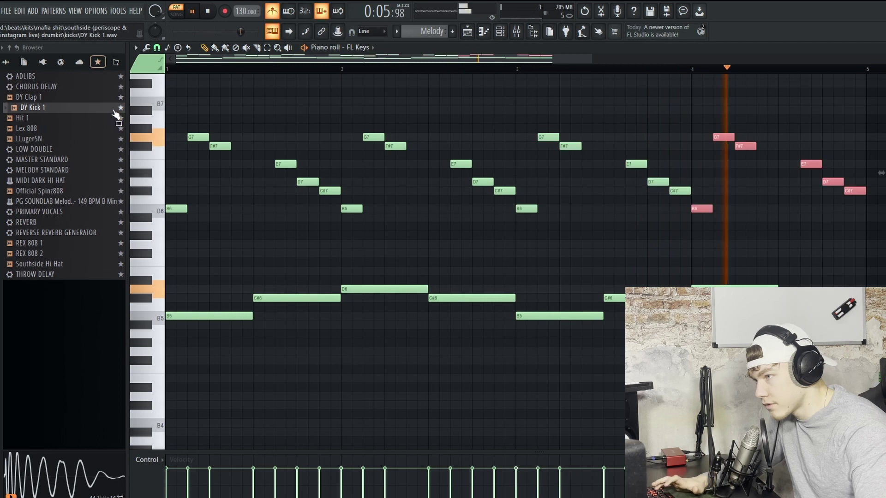
pyautogui.keyDown('ctrl'); pyautogui.scroll(-2, 380, 216); pyautogui.keyUp('ctrl')
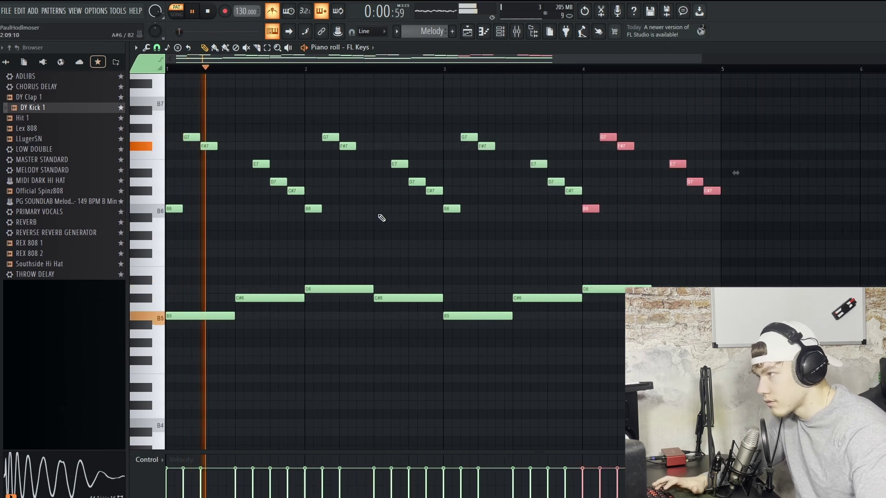
pyautogui.scroll(-2, 369, 220)
pyautogui.scroll(1, 360, 214)
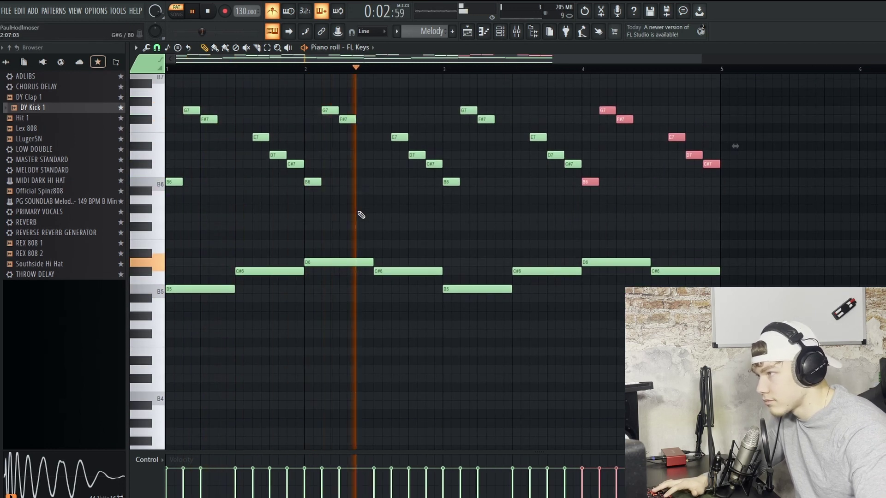
pyautogui.keyDown('ctrl'); pyautogui.scroll(-2, 300, 194); pyautogui.keyUp('ctrl')
pyautogui.hotkey('ctrl', 'd')
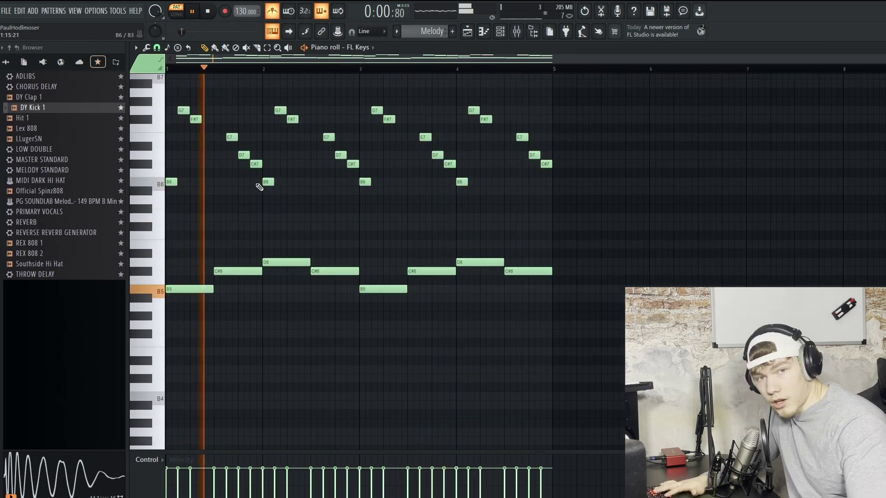
# Stop playback, select all notes in bars 1 to 4 and duplicate them once to extend the melody to eight bars.
pyautogui.scroll(-2, 284, 197)
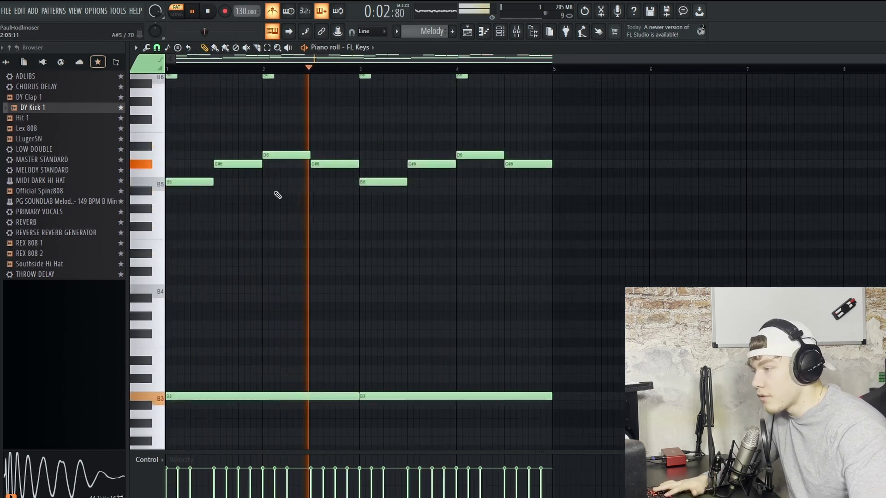
pyautogui.scroll(3, 461, 314)
pyautogui.press('space')
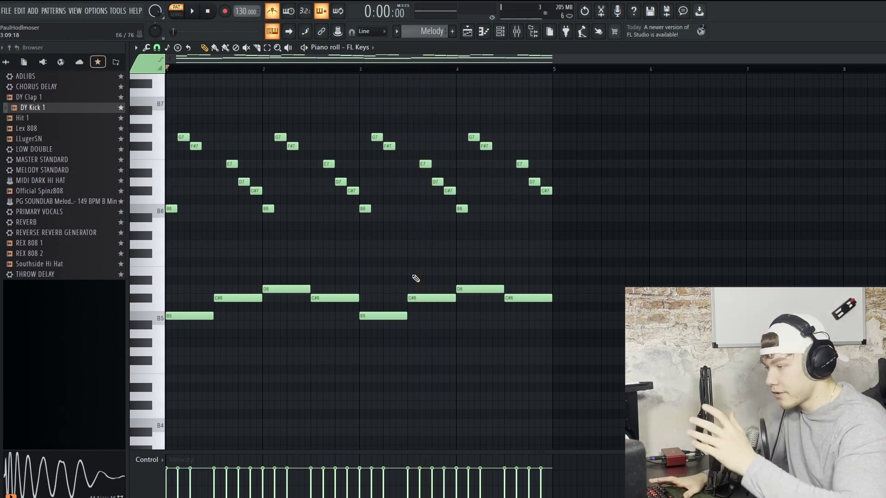
pyautogui.moveTo(553, 70); pyautogui.dragTo(167, 69)
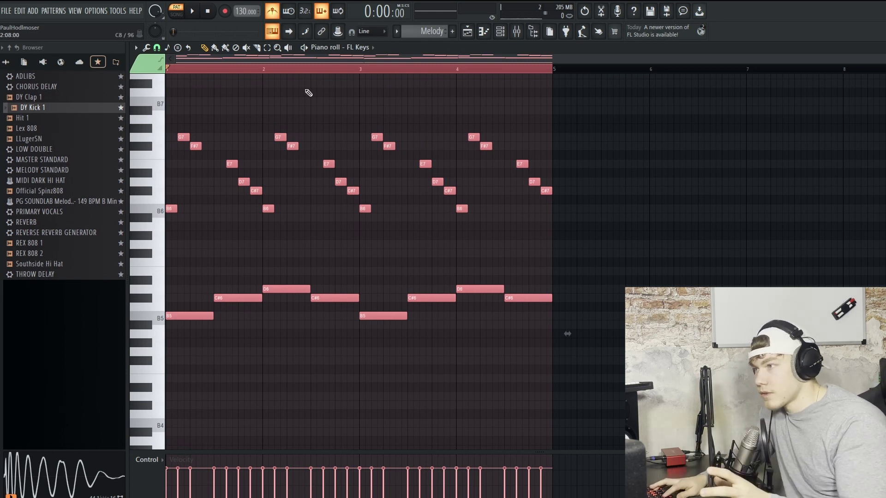
pyautogui.hotkey('ctrl', 'b')
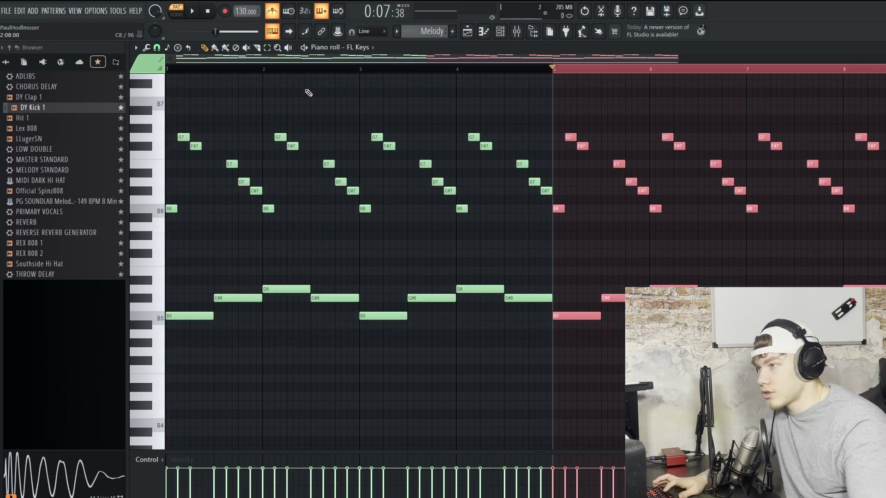
# Clear the note selection in the eight-bar melody and open the playlist.
pyautogui.scroll(2, 799, 108)
pyautogui.keyDown('ctrl'); pyautogui.scroll(-1, 799, 108); pyautogui.keyUp('ctrl')
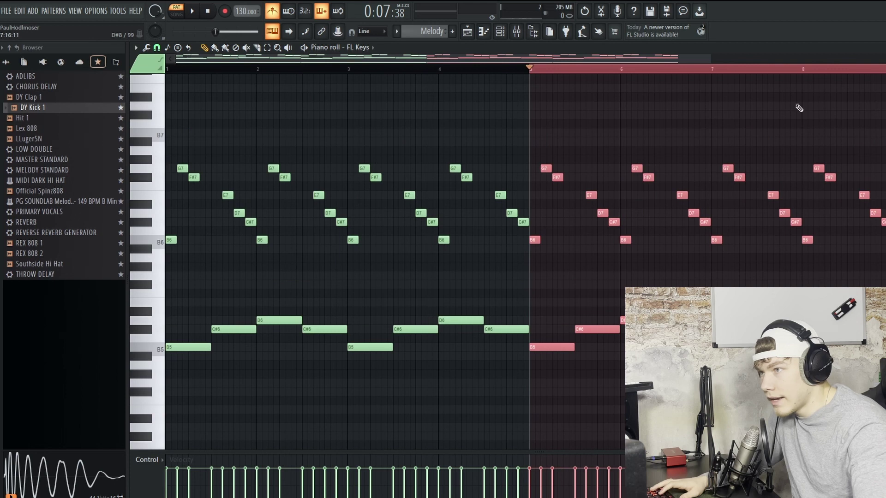
pyautogui.click(620, 301)
pyautogui.click(468, 31)
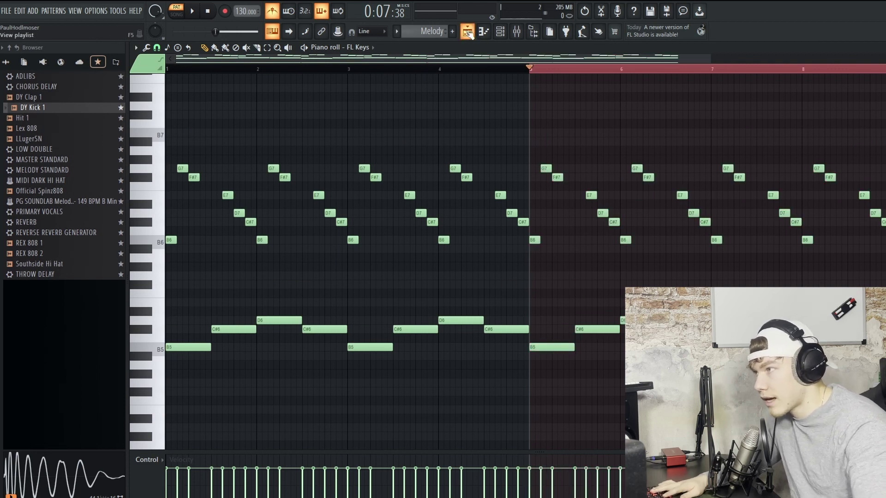
pyautogui.click(467, 31)
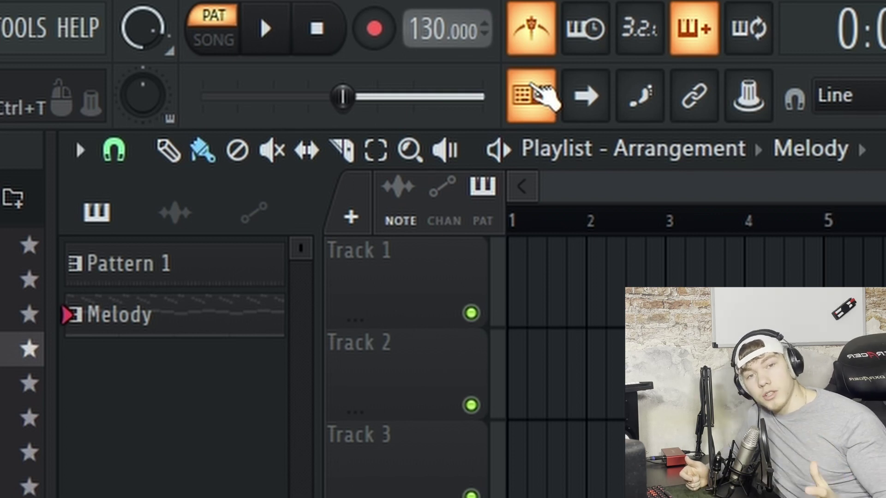
# Set the project tempo to 155 BPM.
pyautogui.scroll(6, 441, 28)
pyautogui.scroll(3, 442, 29)
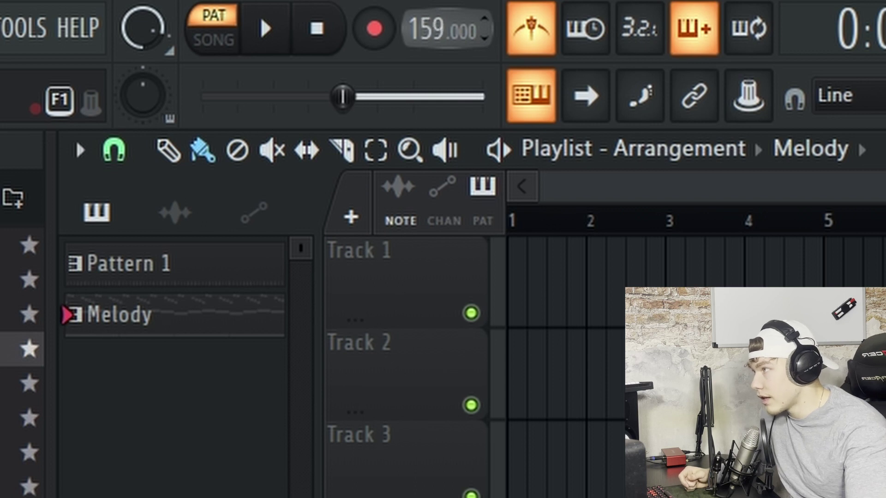
pyautogui.scroll(4, 442, 28)
pyautogui.scroll(-5, 442, 29)
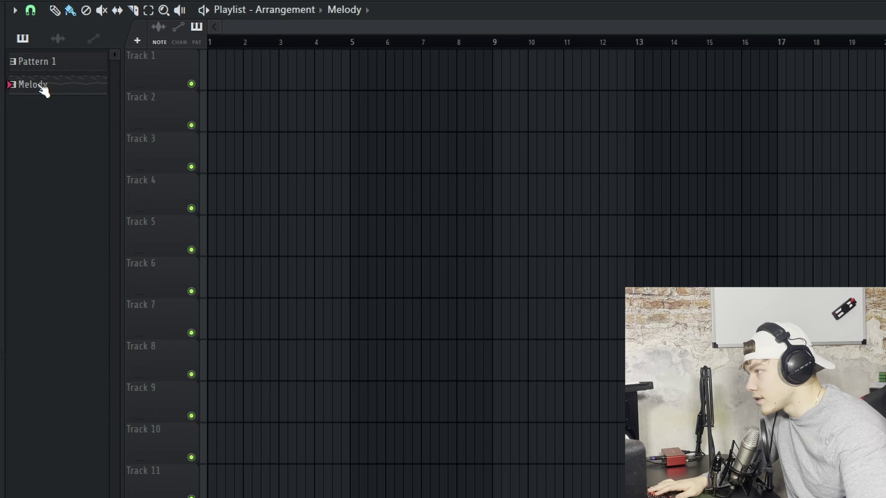
# Place the Melody pattern on Track 1 and Pattern 1 on Track 2, both starting at bar 1 of the playlist.
pyautogui.moveTo(41, 89); pyautogui.dragTo(275, 83)
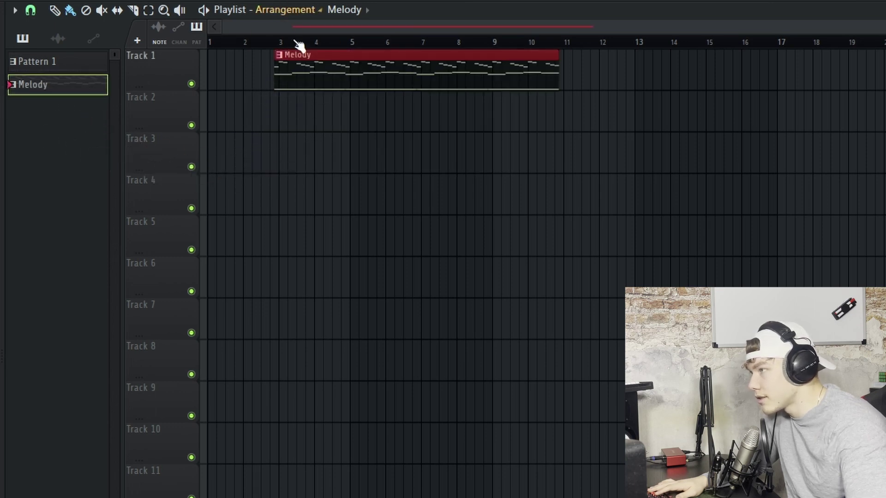
pyautogui.moveTo(341, 69); pyautogui.dragTo(254, 52)
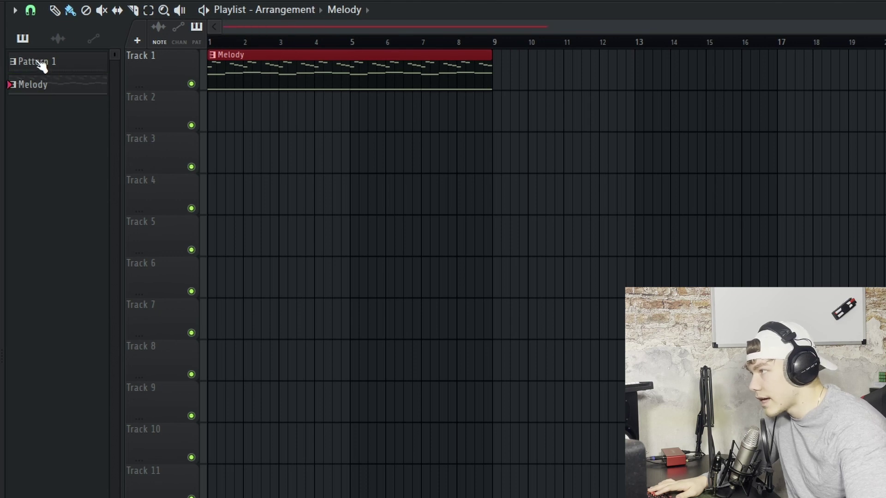
pyautogui.moveTo(46, 65); pyautogui.dragTo(227, 110)
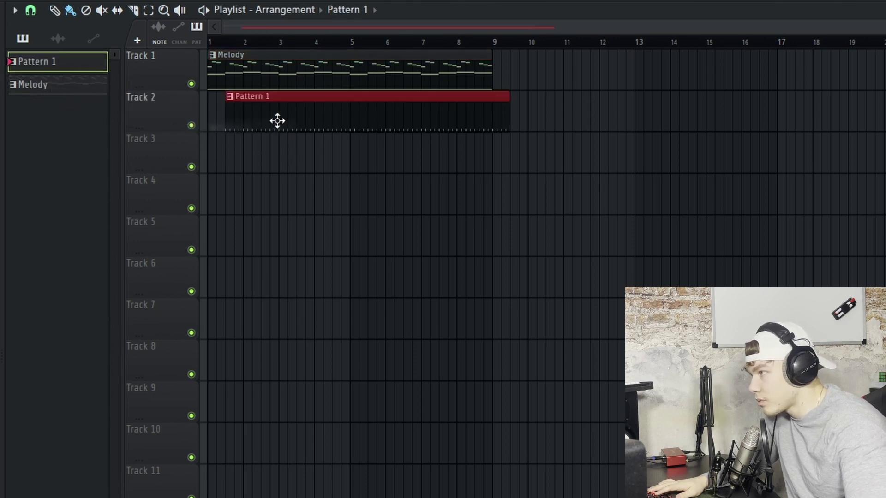
pyautogui.moveTo(320, 114); pyautogui.dragTo(302, 111)
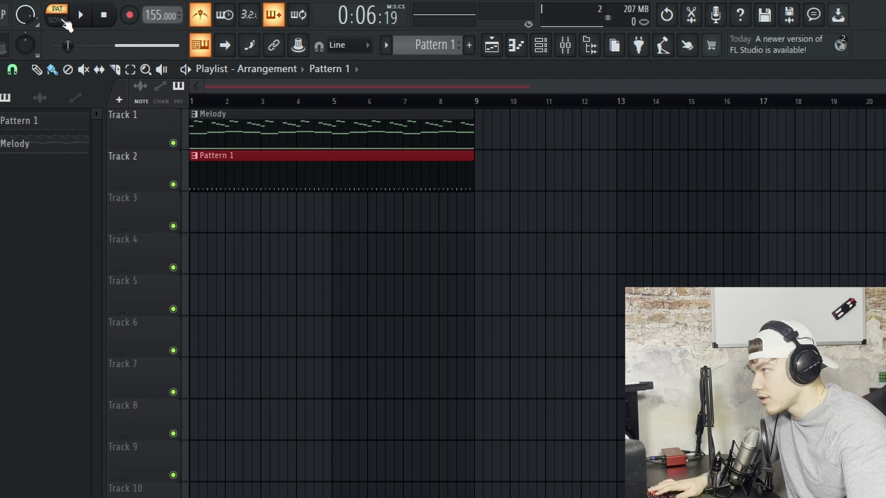
# Switch playback to song mode, play the playlist arrangement from the start and stop it.
pyautogui.click(61, 20)
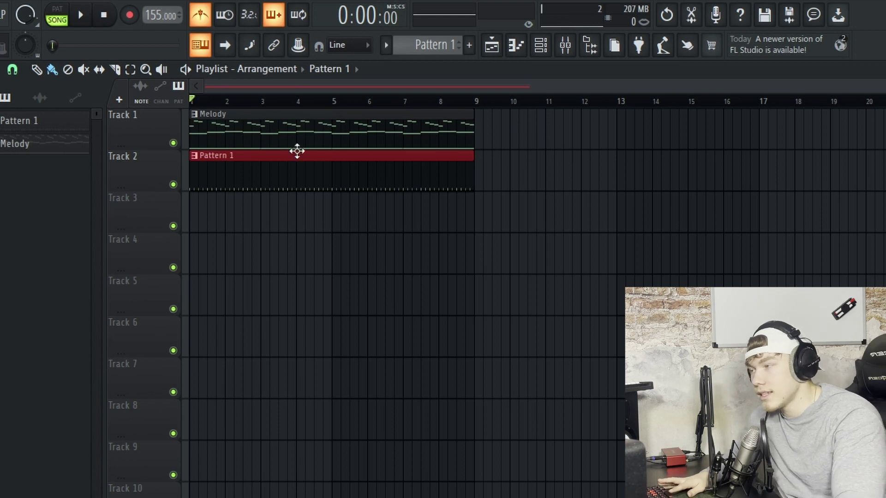
pyautogui.press('space')
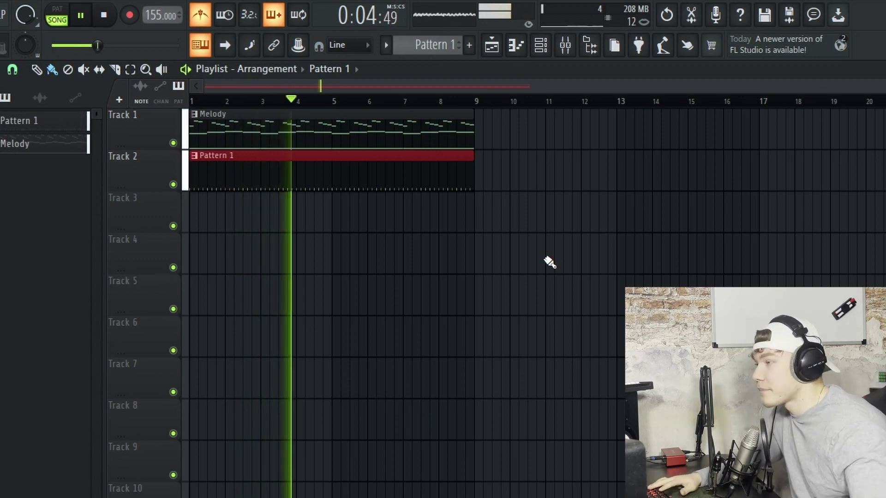
pyautogui.press('space')
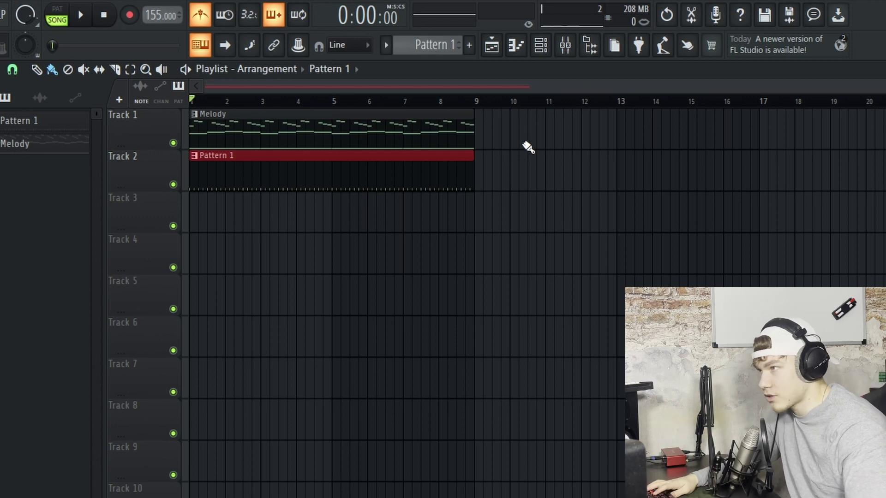
# Open the mixer, try selecting several insert tracks and finish with Insert 1 selected.
pyautogui.click(565, 46)
pyautogui.click(193, 198)
pyautogui.click(630, 194)
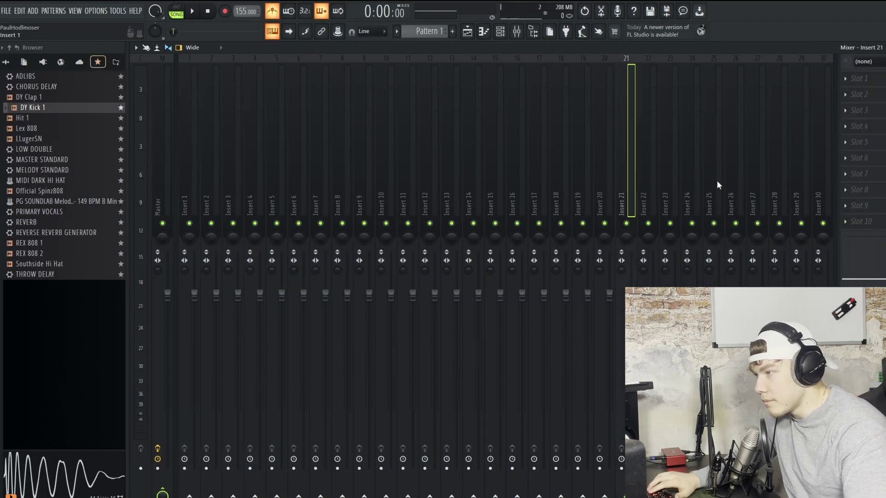
pyautogui.moveTo(717, 184); pyautogui.dragTo(188, 185)
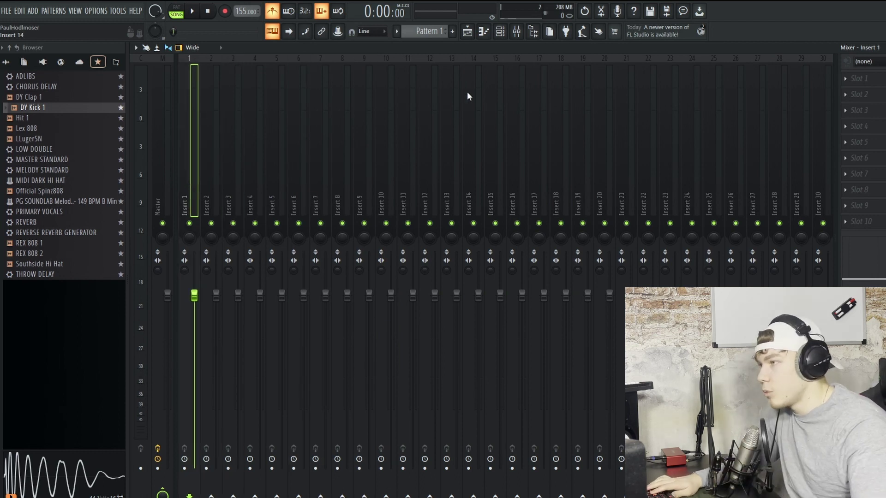
# Route DY Clap 1, Hit 1, DY Kick 1 and FL Keys in the channel rack to mixer tracks 1, 2, 3 and 4.
pyautogui.click(500, 32)
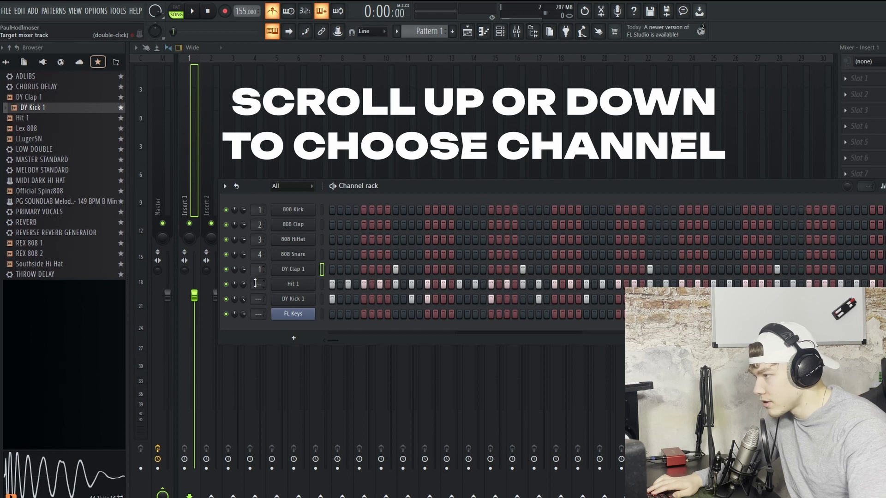
pyautogui.scroll(2, 255, 285)
pyautogui.scroll(3, 253, 299)
pyautogui.scroll(4, 258, 314)
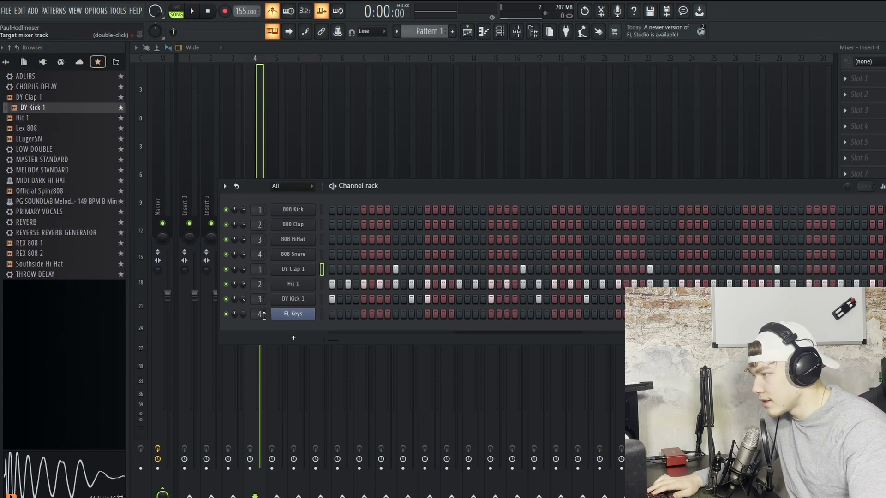
# Return to the mixer with Insert 4 selected and try out its volume fader.
pyautogui.click(260, 149)
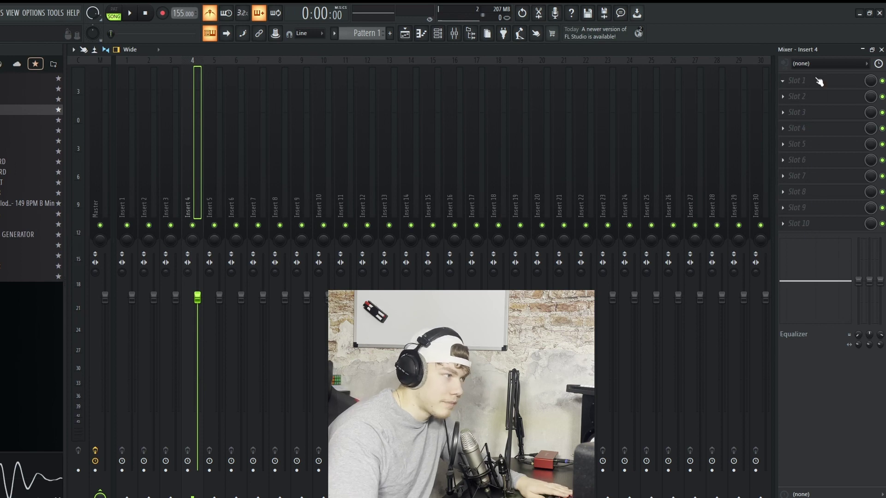
pyautogui.moveTo(198, 298)
pyautogui.mouseDown()
pyautogui.moveTo(197, 323)
pyautogui.moveTo(197, 268)
pyautogui.moveTo(197, 298)
pyautogui.mouseUp()
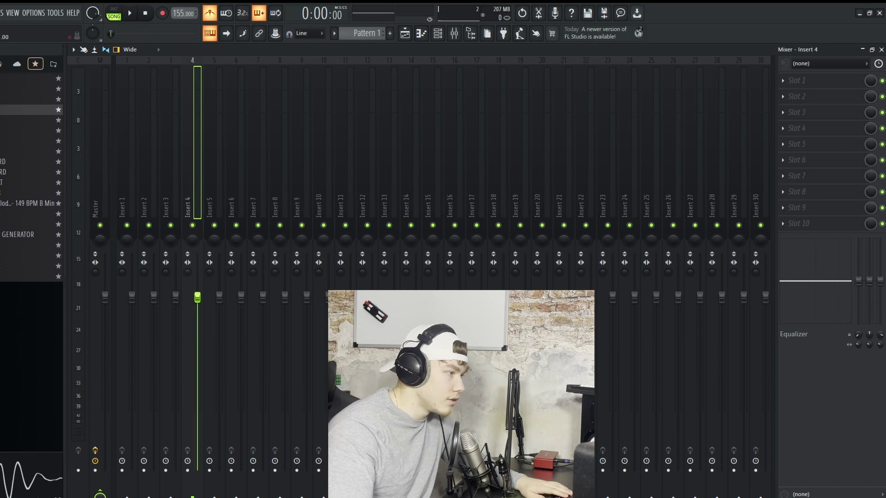